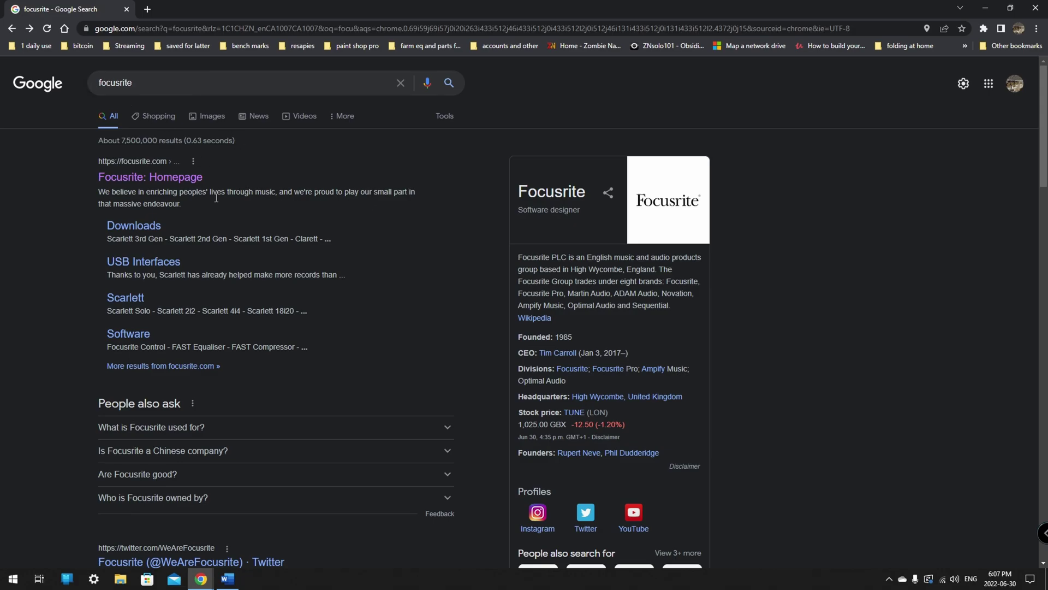
From the Focusrite account's hardware page, download Focusrite Control 3.10.0 for Windows for the Scarlett Solo 3rd Gen
{"action": "left_click", "coordinate": [127, 178]}
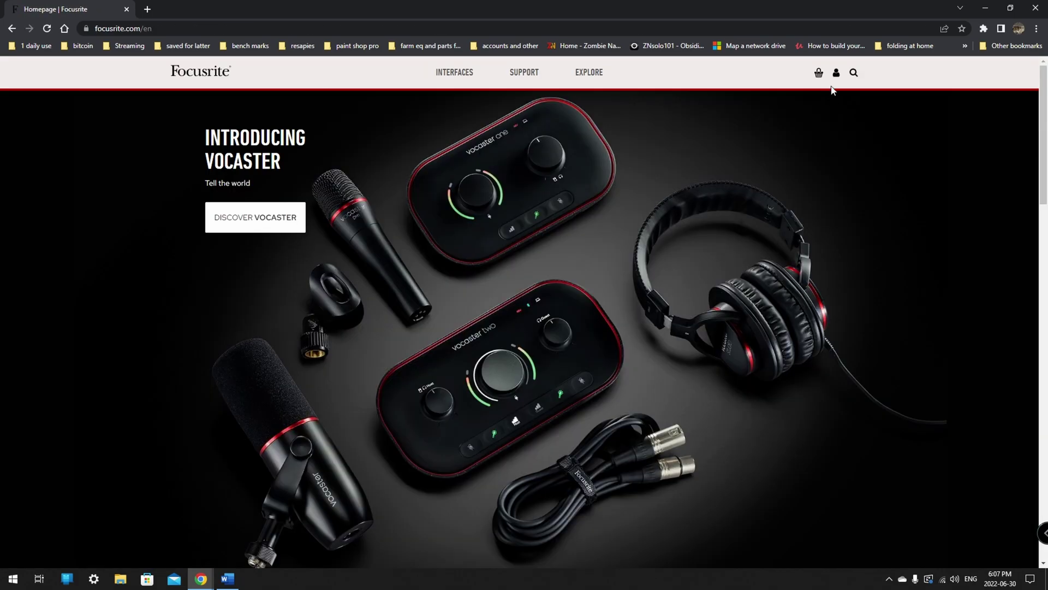
{"action": "left_click", "coordinate": [836, 73]}
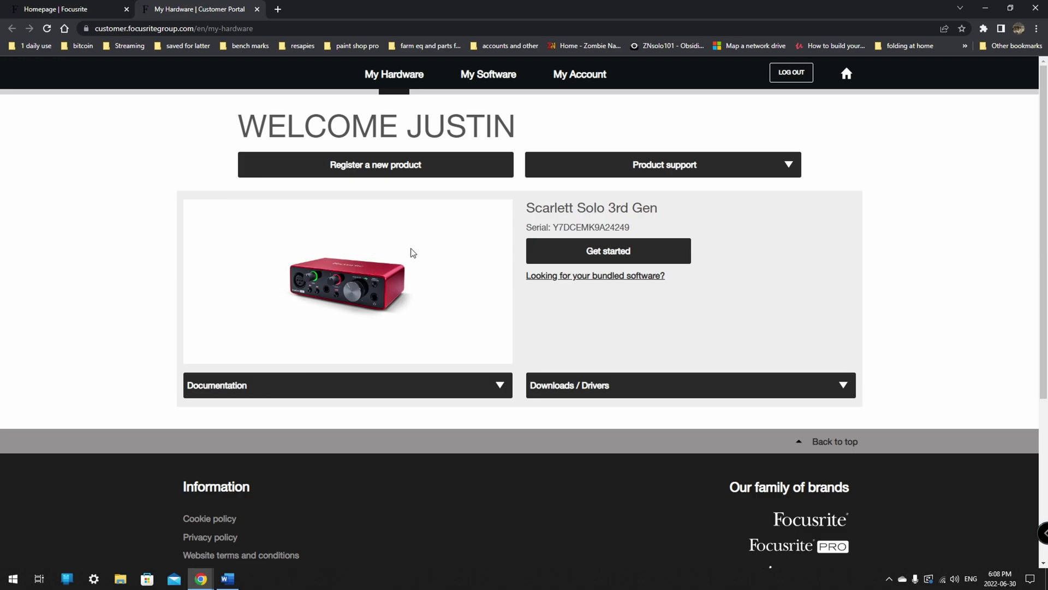
{"action": "left_click", "coordinate": [641, 392]}
{"action": "scroll", "coordinate": [650, 374], "scroll_direction": "down", "scroll_amount": 3}
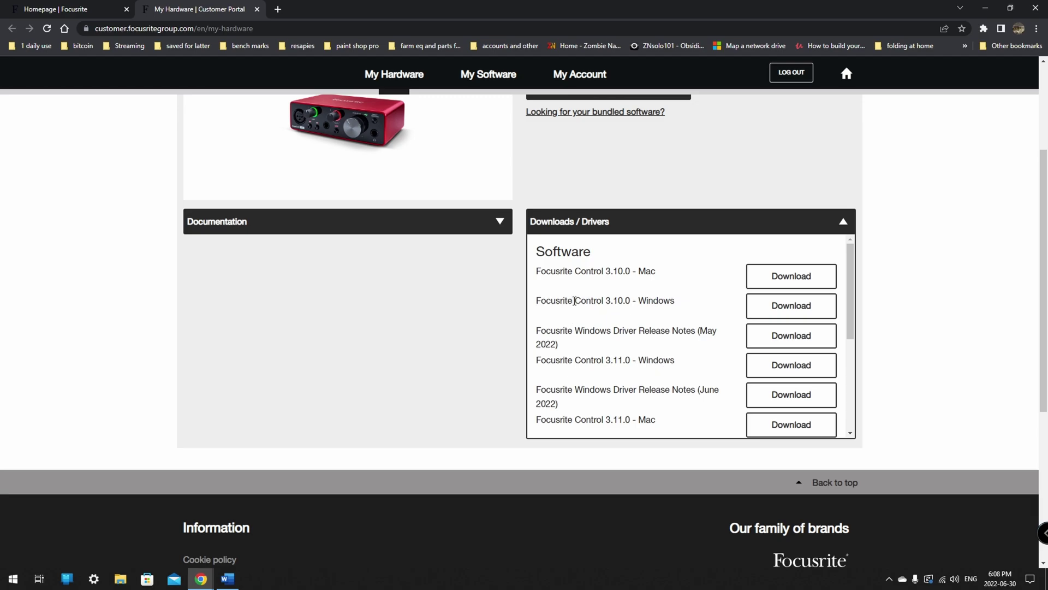
{"action": "left_click", "coordinate": [777, 306]}
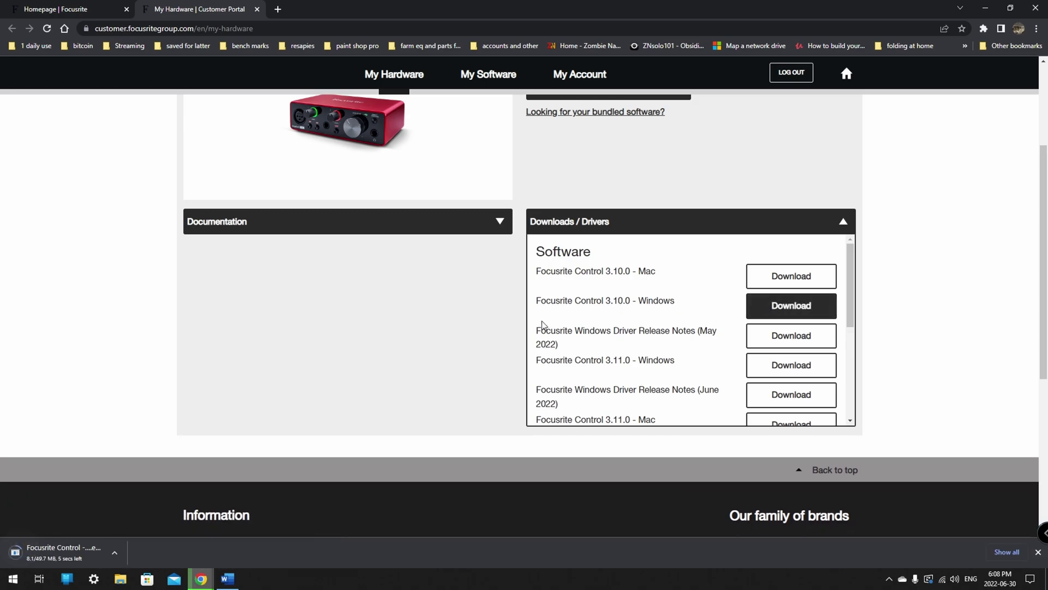
Launch the downloaded Focusrite Control installer, approve the UAC prompt and accept the licence agreement
{"action": "left_click", "coordinate": [82, 553]}
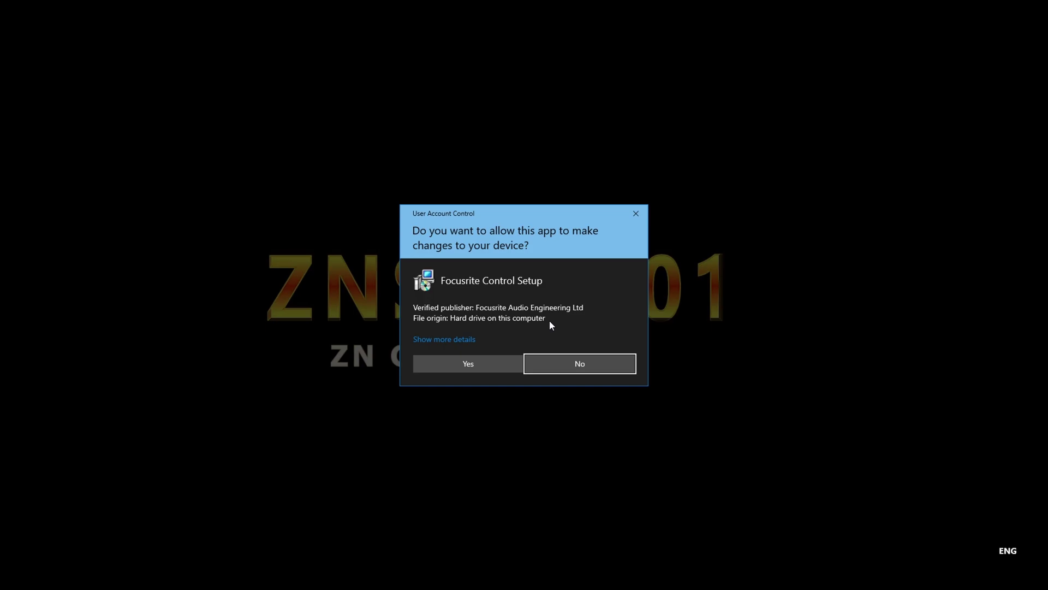
{"action": "left_click", "coordinate": [454, 359]}
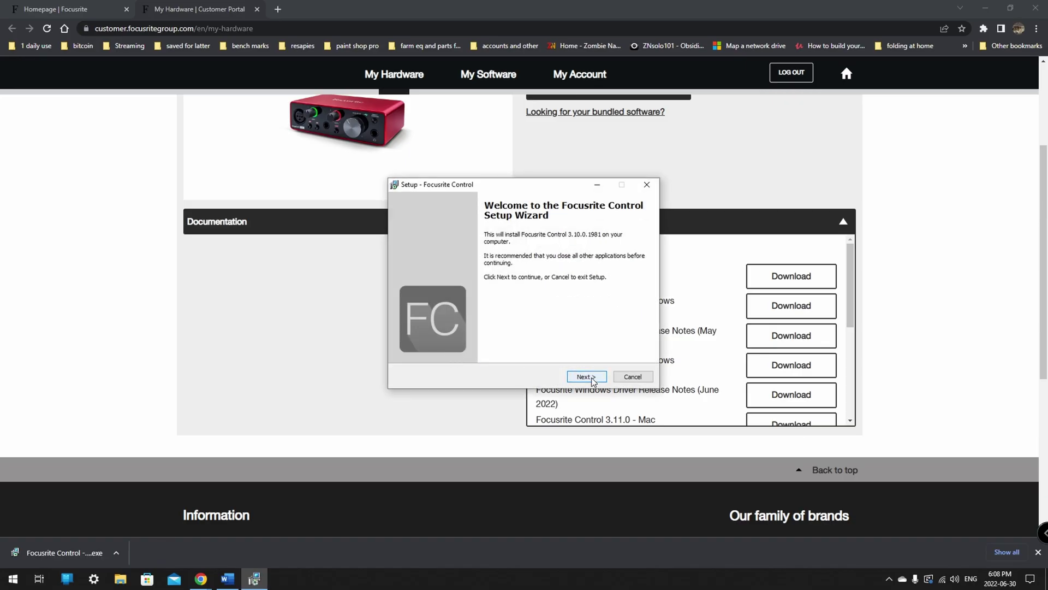
{"action": "left_click", "coordinate": [586, 376]}
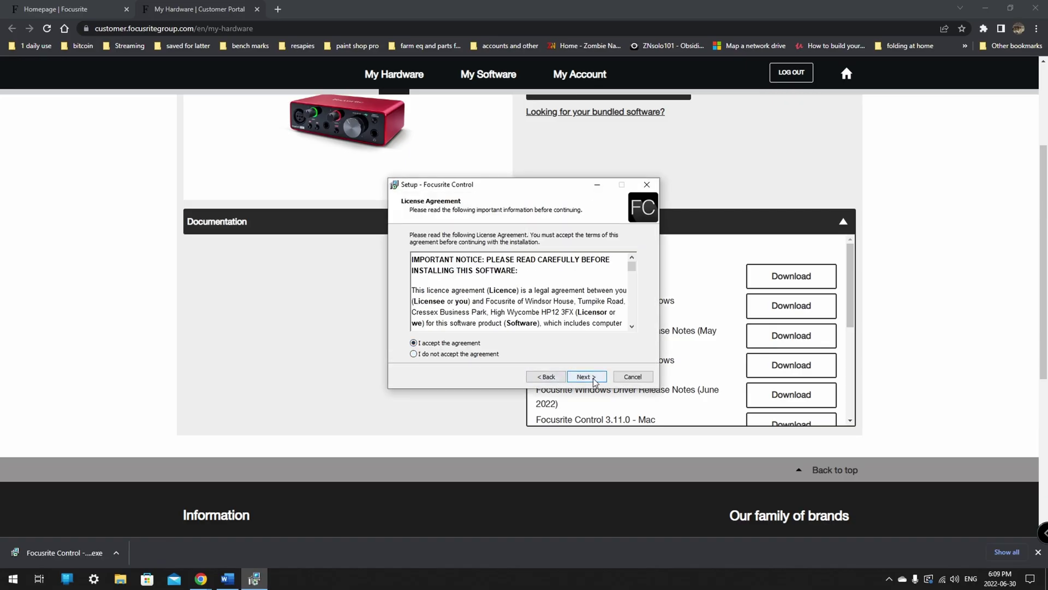
{"action": "left_click", "coordinate": [587, 376]}
{"action": "left_click", "coordinate": [593, 378]}
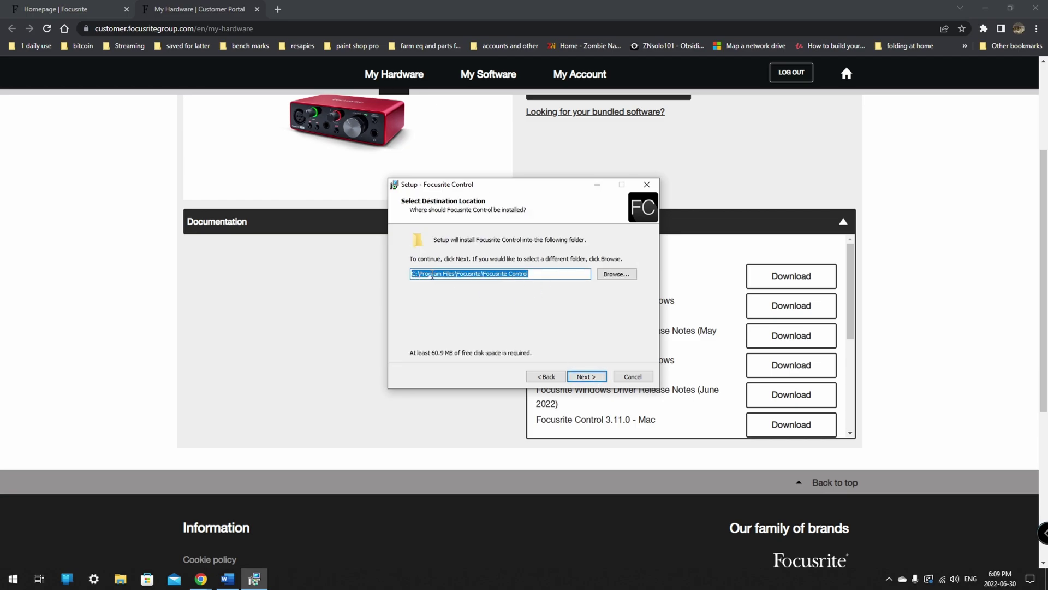
Install to the default folder as a full installation, then finish with restart now selected
{"action": "left_click", "coordinate": [585, 378]}
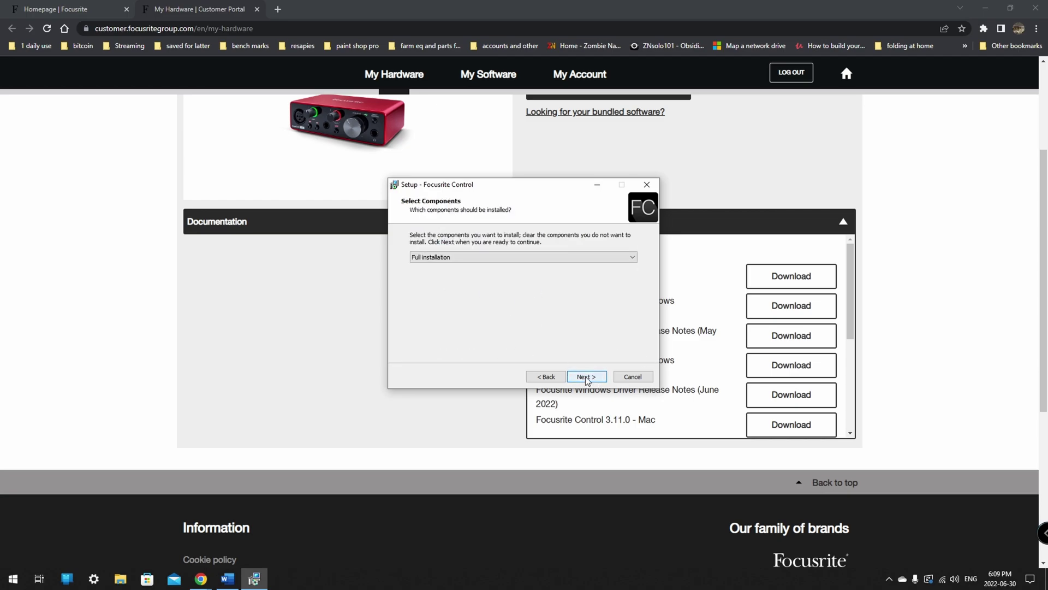
{"action": "left_click", "coordinate": [414, 258]}
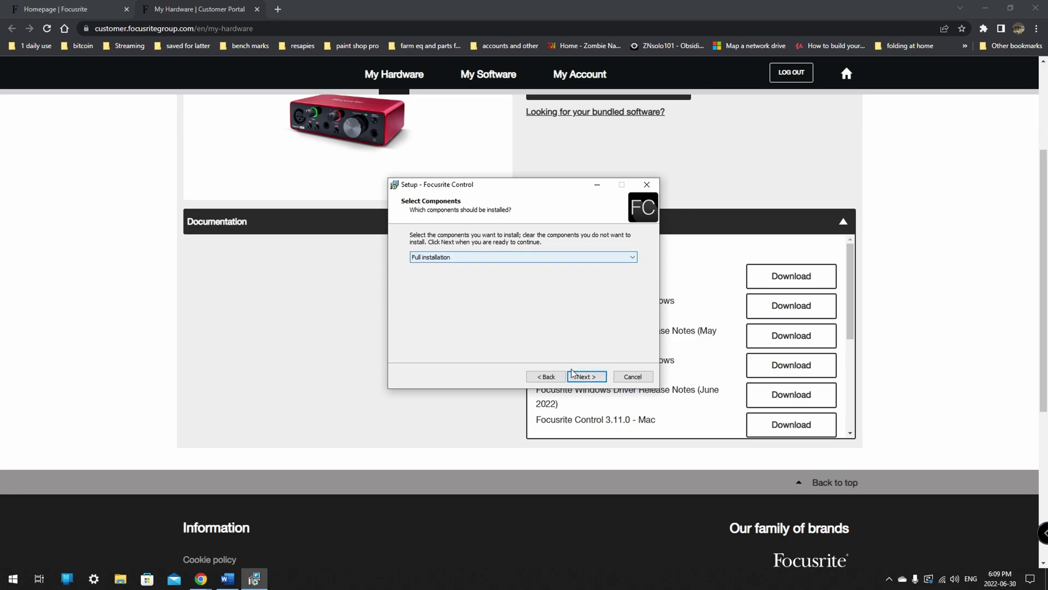
{"action": "left_click", "coordinate": [586, 377]}
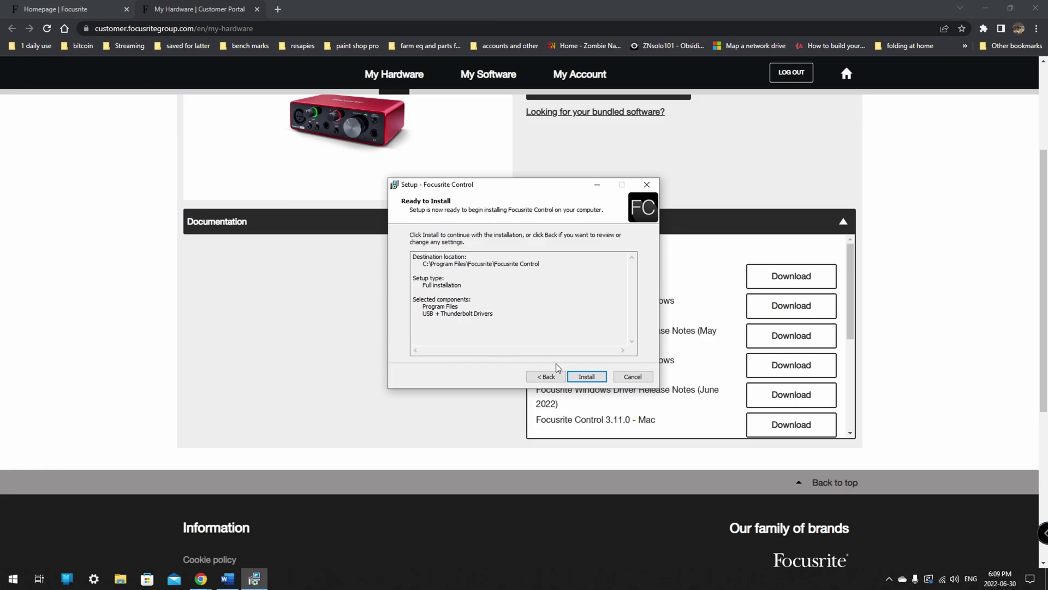
{"action": "left_click", "coordinate": [587, 377]}
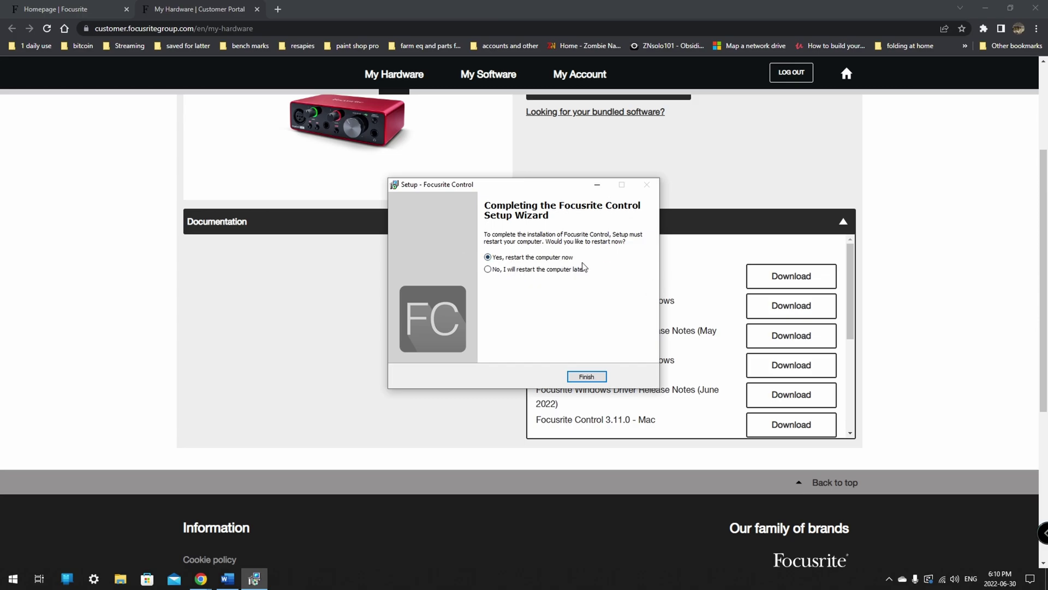
{"action": "left_click", "coordinate": [586, 376]}
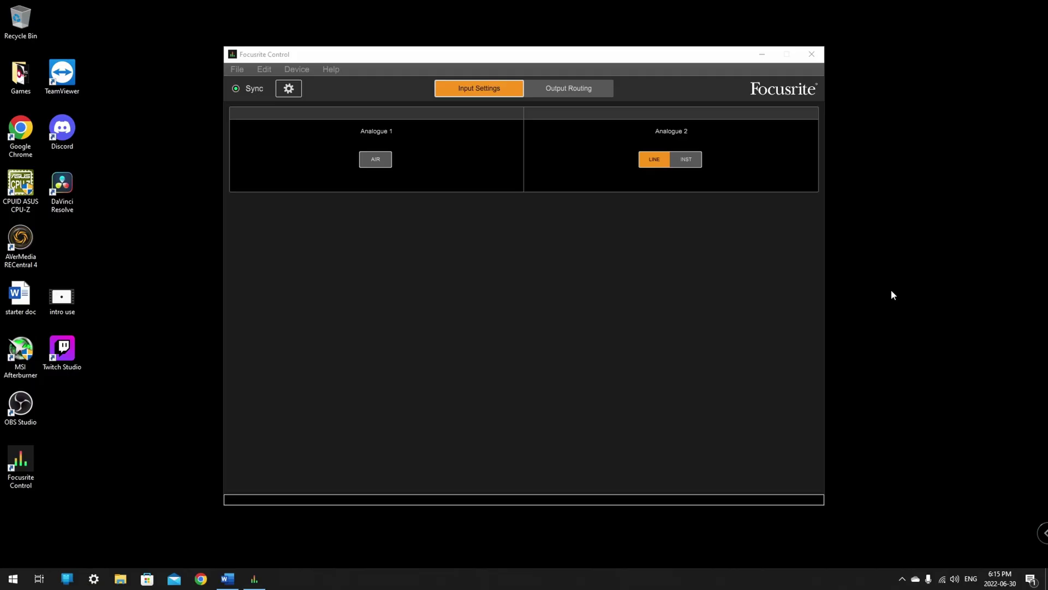
Open Scarlett Solo (3rd Gen) settings from the Focusrite tray icon and confirm 48000 sample rate, 192 buffer size
{"action": "left_click_drag", "start_coordinate": [373, 56], "coordinate": [387, 50]}
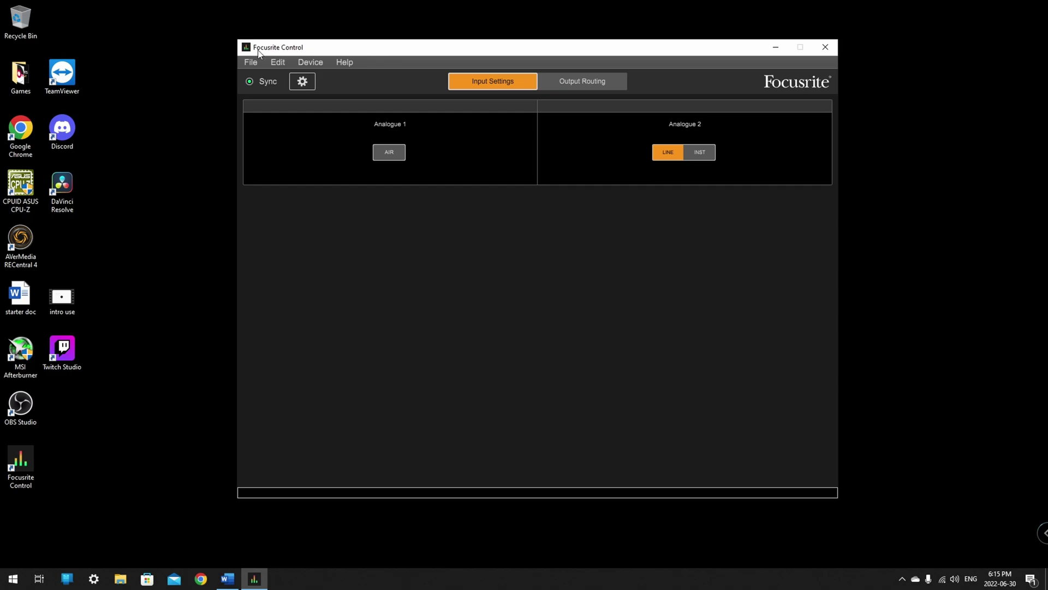
{"action": "left_click", "coordinate": [902, 580]}
{"action": "right_click", "coordinate": [892, 558]}
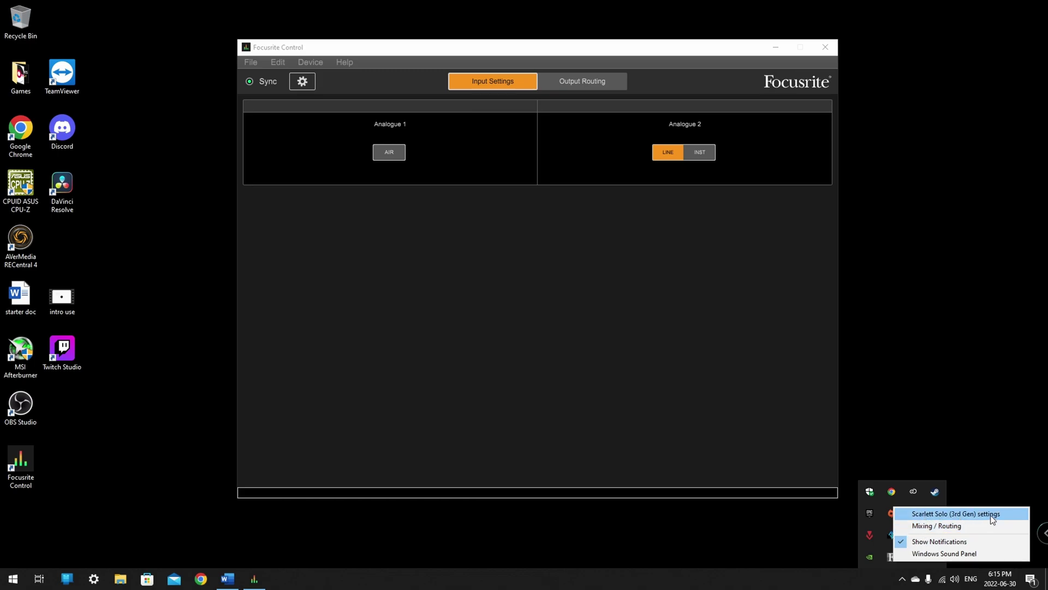
{"action": "left_click", "coordinate": [932, 514]}
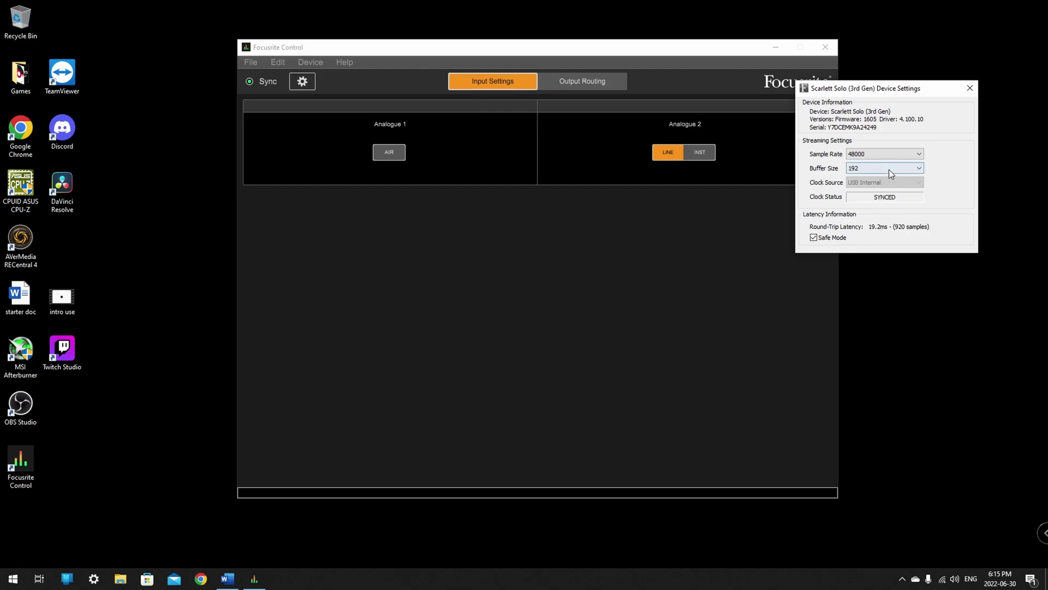
{"action": "left_click", "coordinate": [876, 155]}
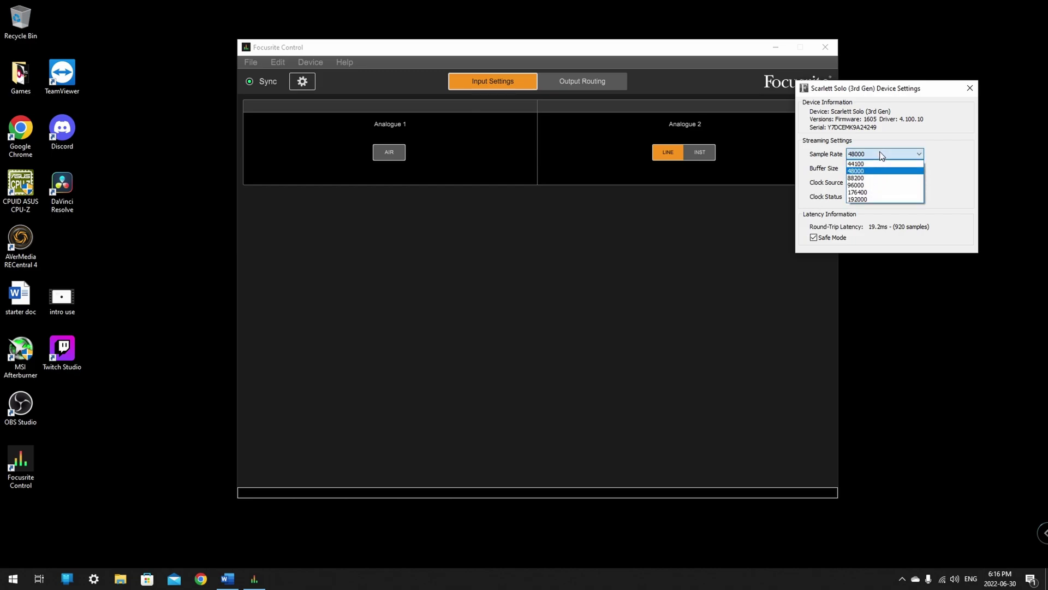
{"action": "left_click", "coordinate": [860, 170]}
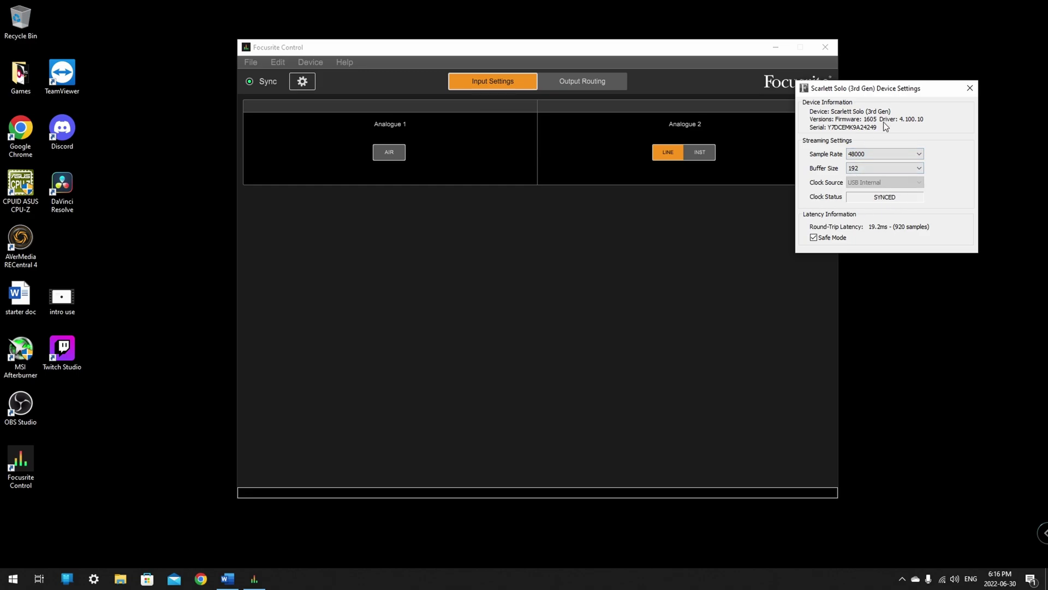
{"action": "left_click", "coordinate": [970, 89]}
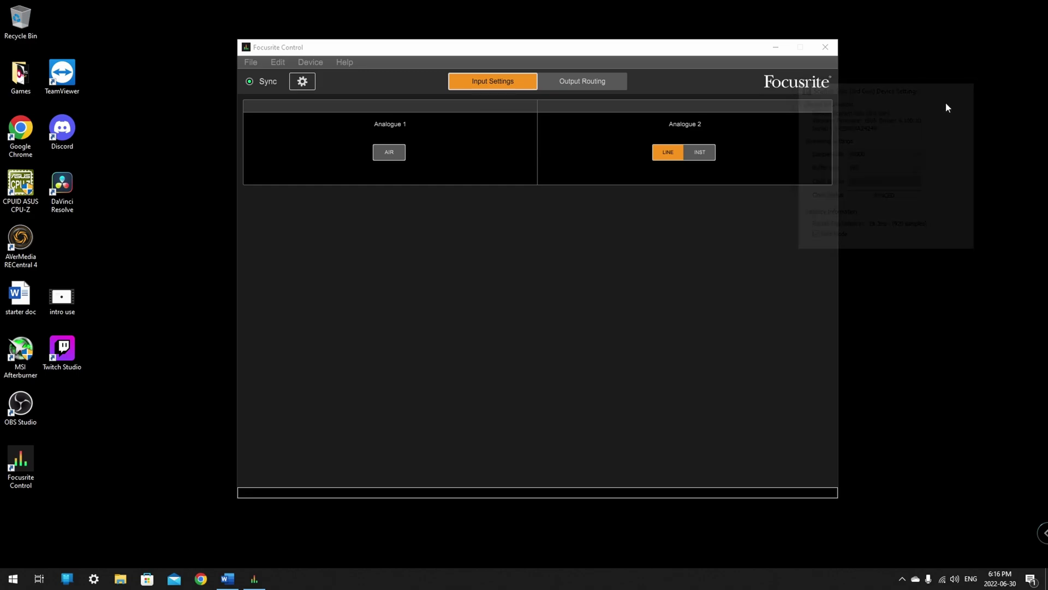
Inspect the device panel and Output Routing (not supported on the Solo), then close Focusrite Control
{"action": "left_click", "coordinate": [302, 81]}
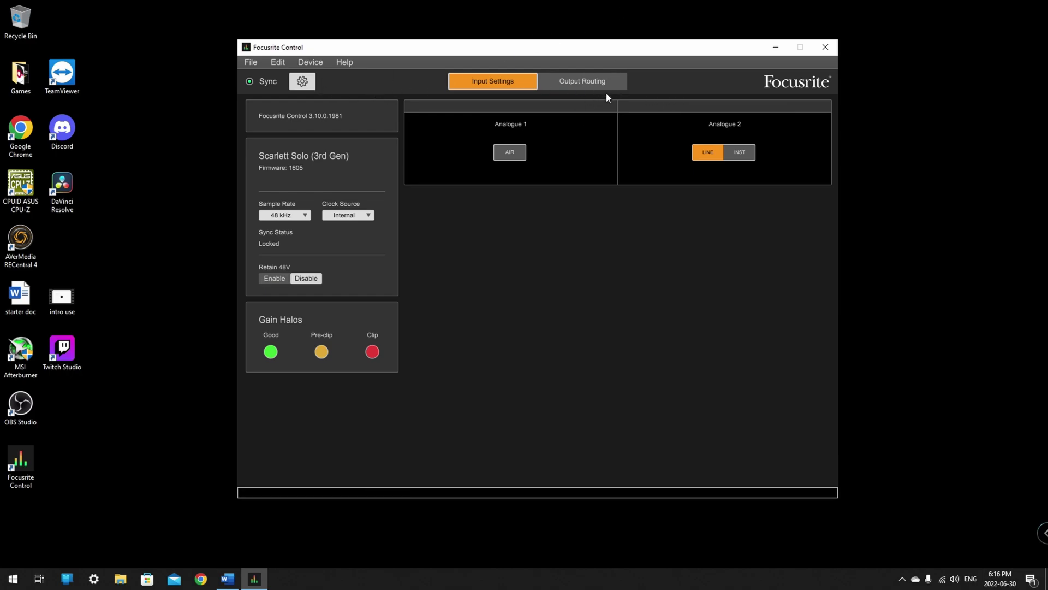
{"action": "left_click", "coordinate": [577, 86]}
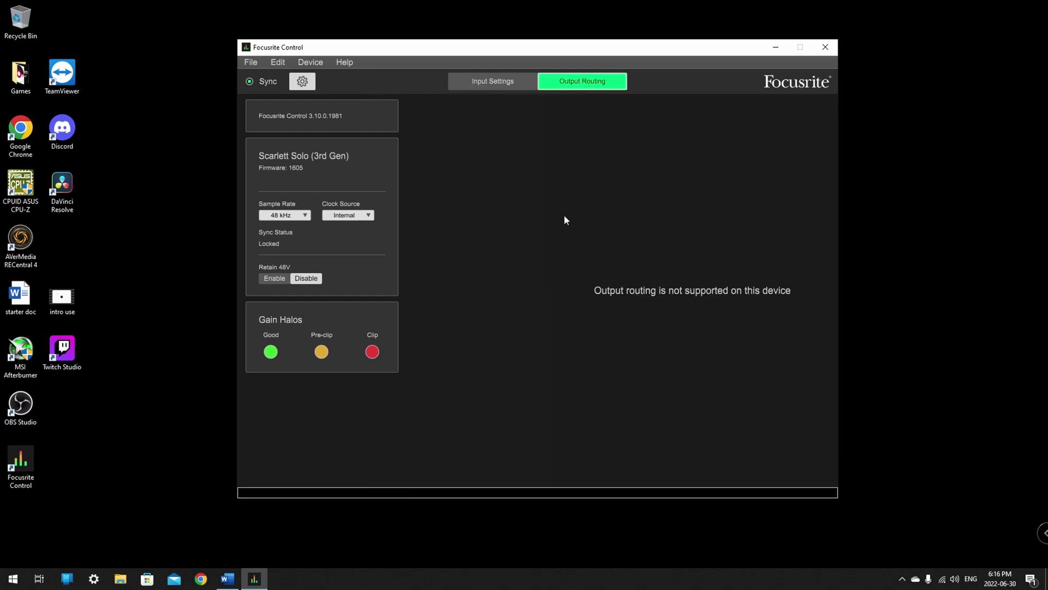
{"action": "left_click", "coordinate": [476, 80]}
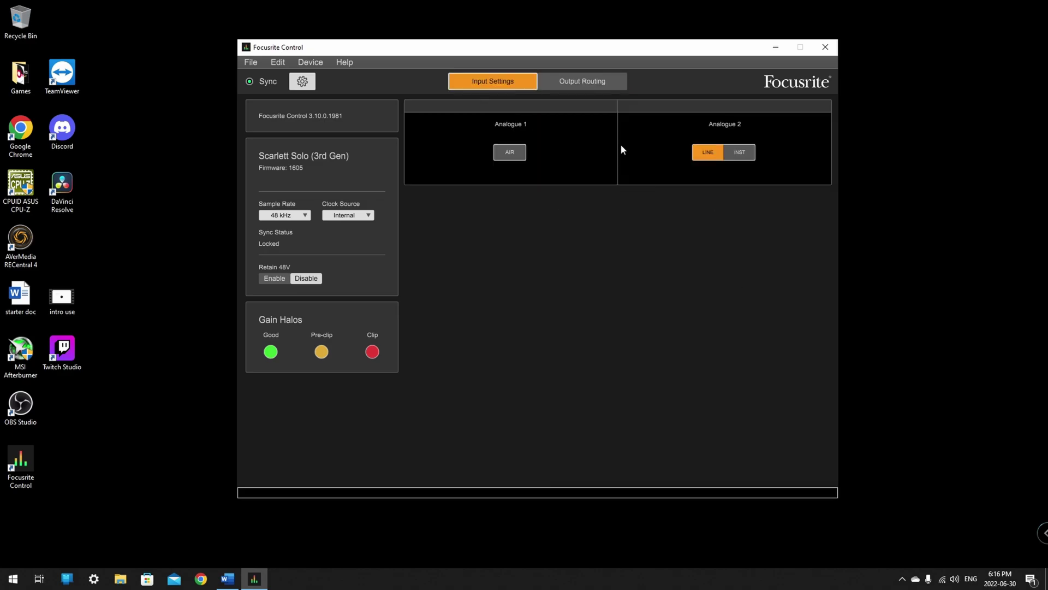
{"action": "left_click", "coordinate": [826, 47]}
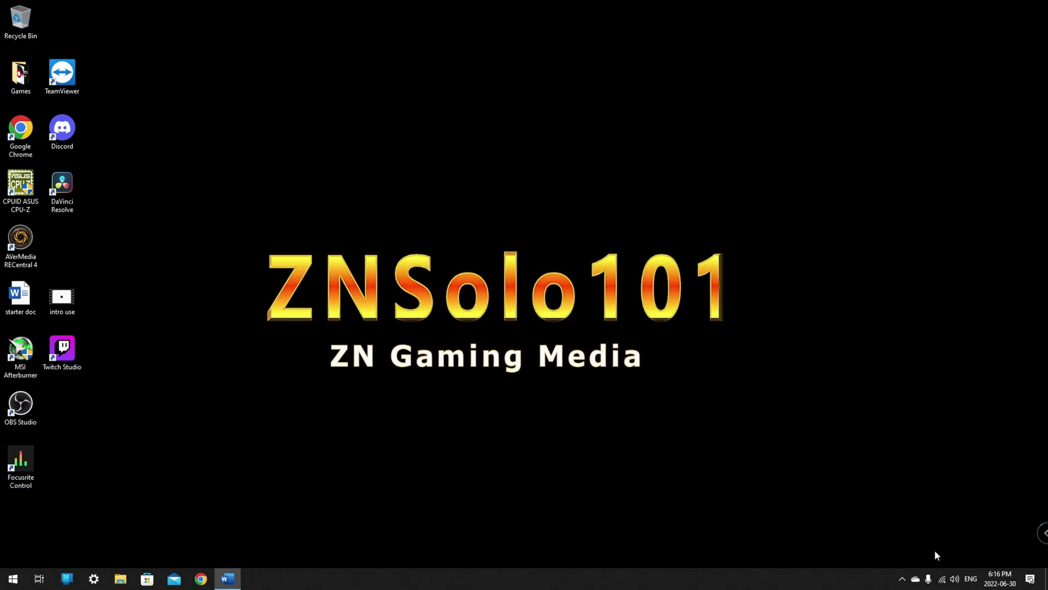
Go from Sound settings to the classic Sound Control Panel's Recording tab and select Analogue 1 + 2
{"action": "right_click", "coordinate": [955, 579]}
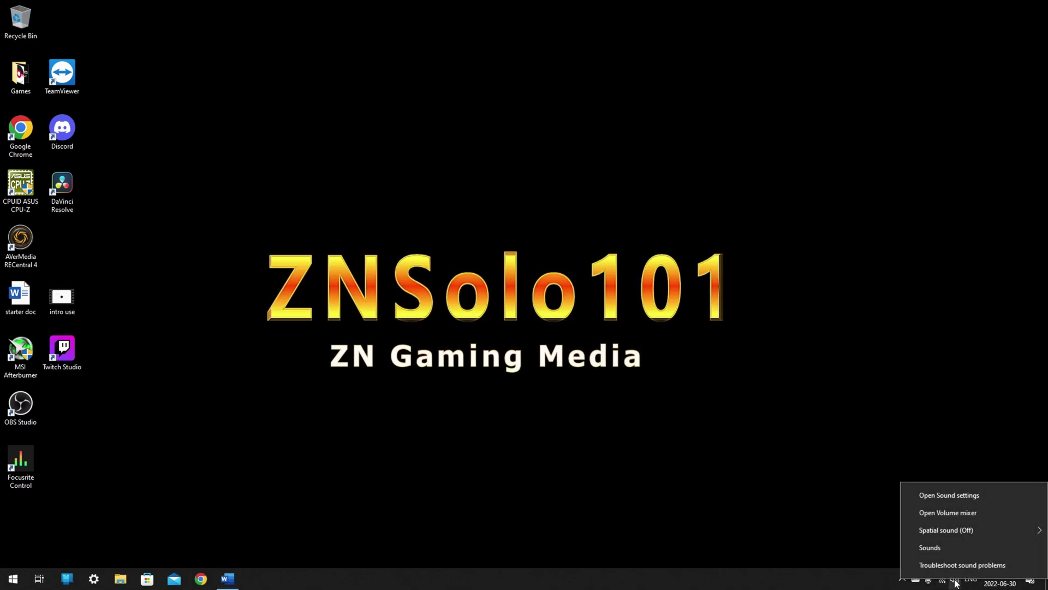
{"action": "left_click", "coordinate": [952, 496]}
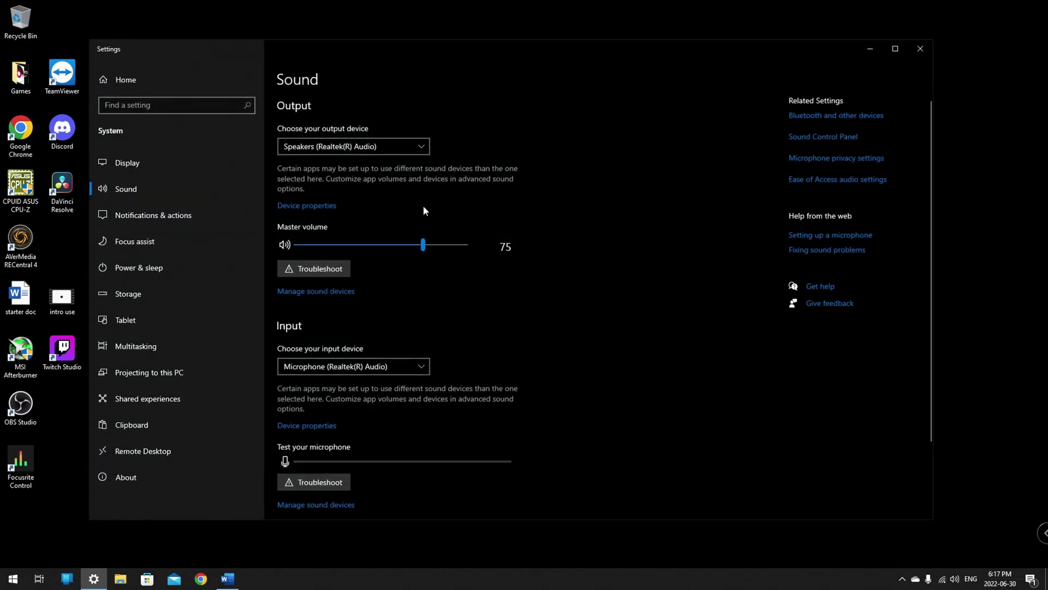
{"action": "left_click", "coordinate": [795, 141]}
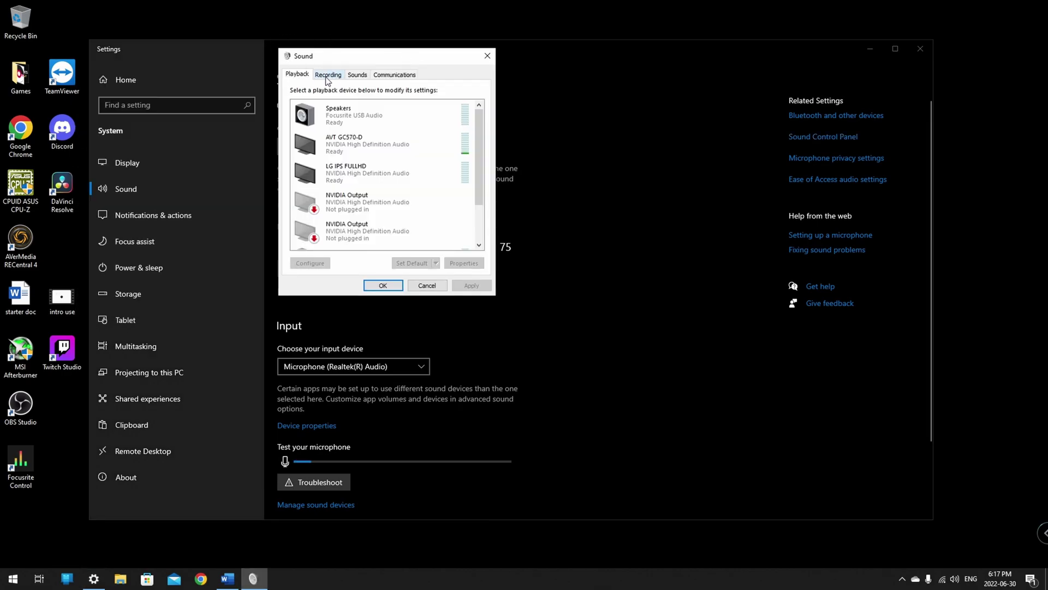
{"action": "left_click", "coordinate": [328, 77]}
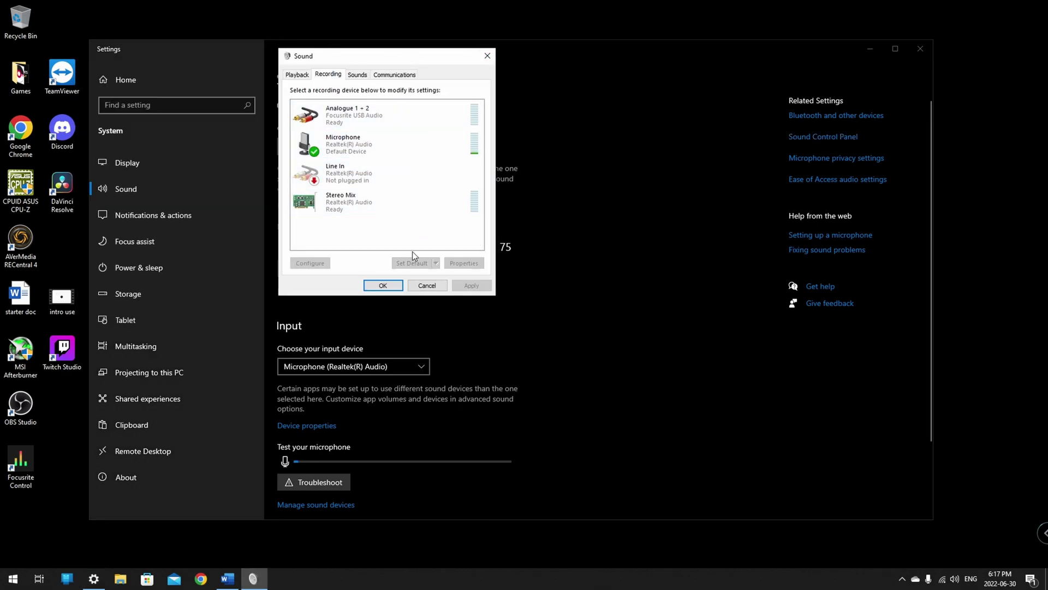
{"action": "left_click", "coordinate": [381, 111]}
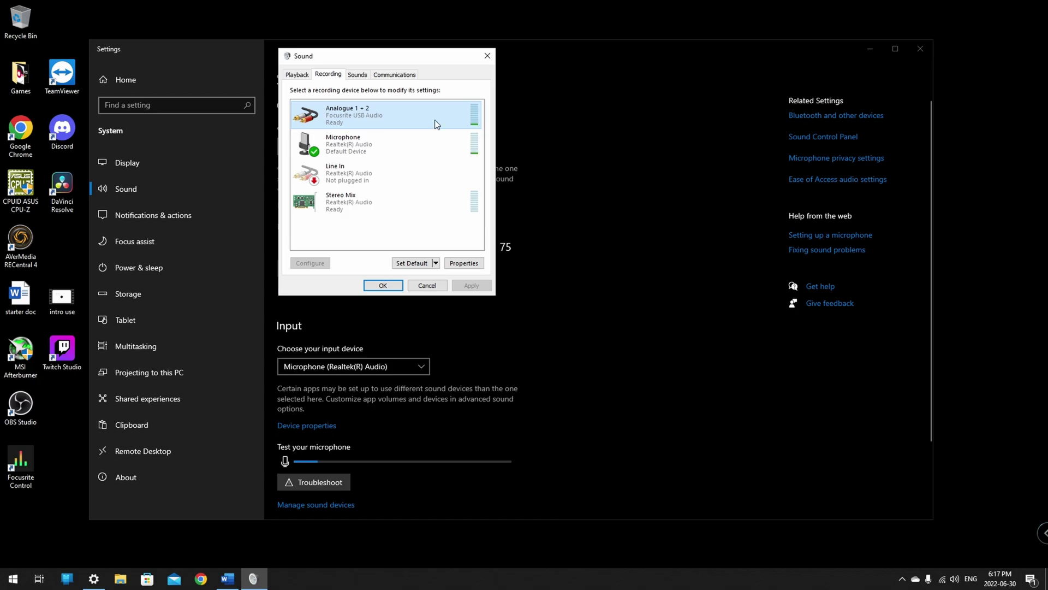
In Analogue 1 + 2 Advanced properties, choose default format 1 channel, 24 bit, 48000 Hz (Studio Quality)
{"action": "left_click", "coordinate": [461, 263]}
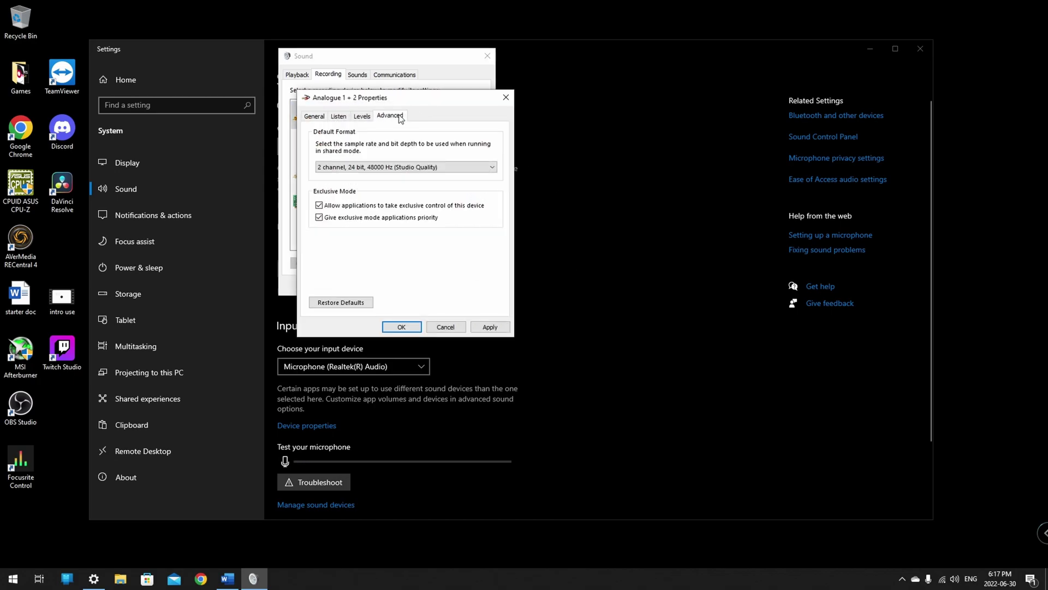
{"action": "left_click", "coordinate": [389, 168]}
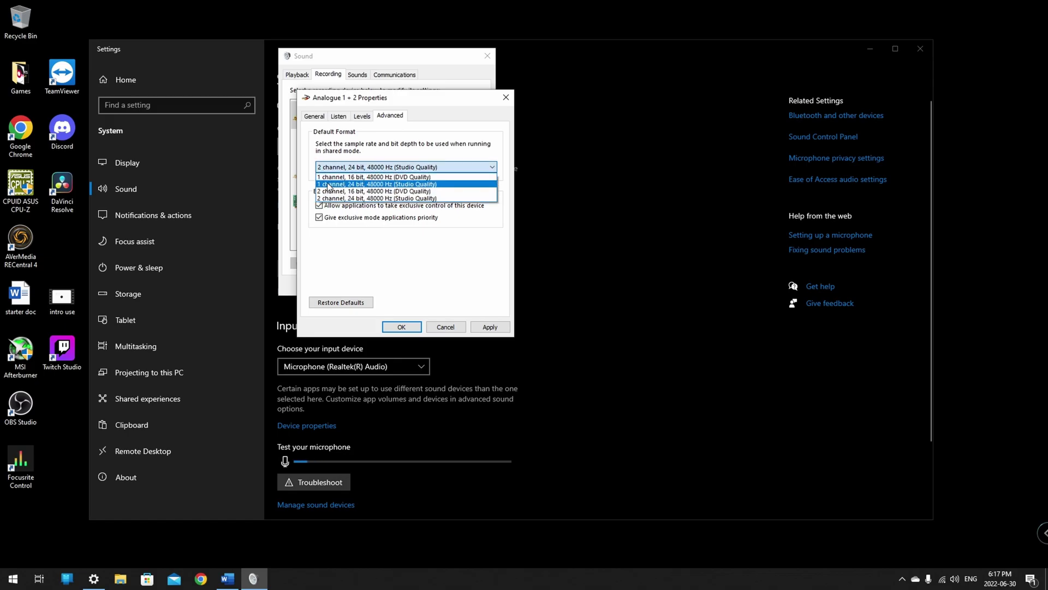
{"action": "left_click", "coordinate": [374, 187]}
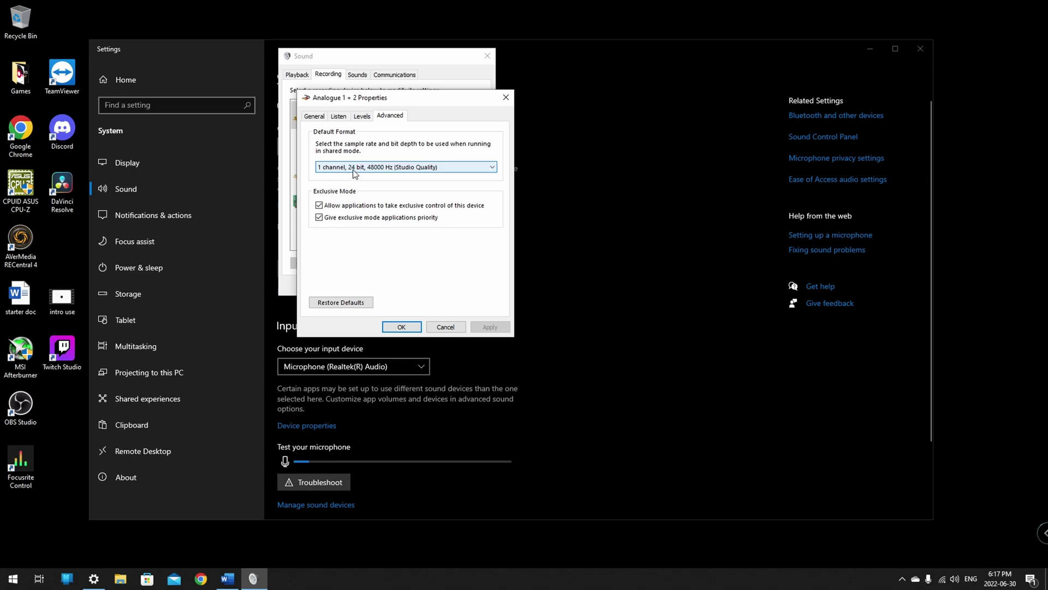
{"action": "left_click", "coordinate": [343, 169]}
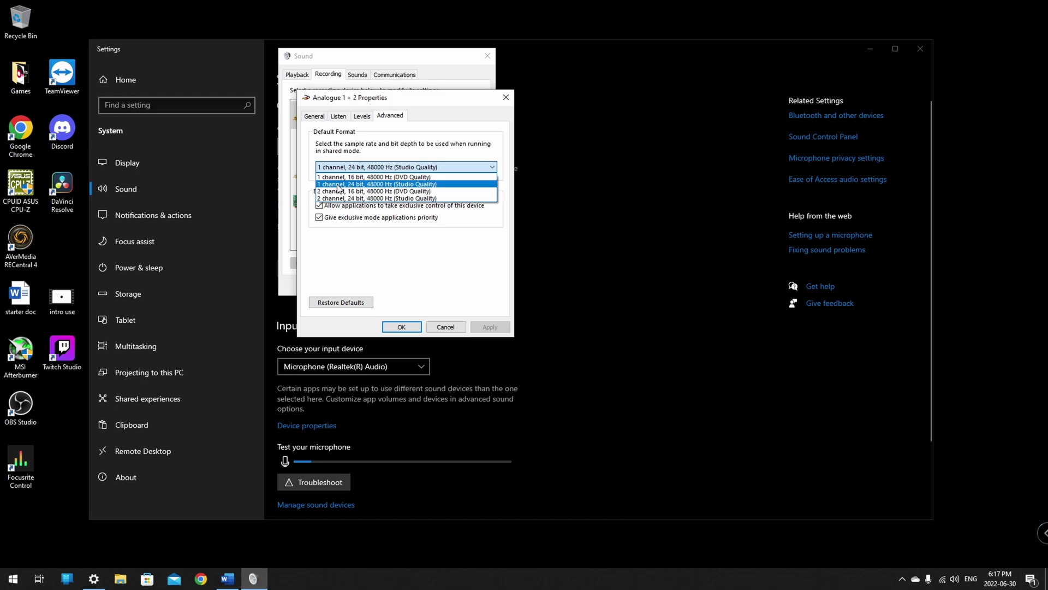
{"action": "left_click", "coordinate": [340, 185]}
{"action": "left_click", "coordinate": [355, 171]}
{"action": "left_click", "coordinate": [345, 184]}
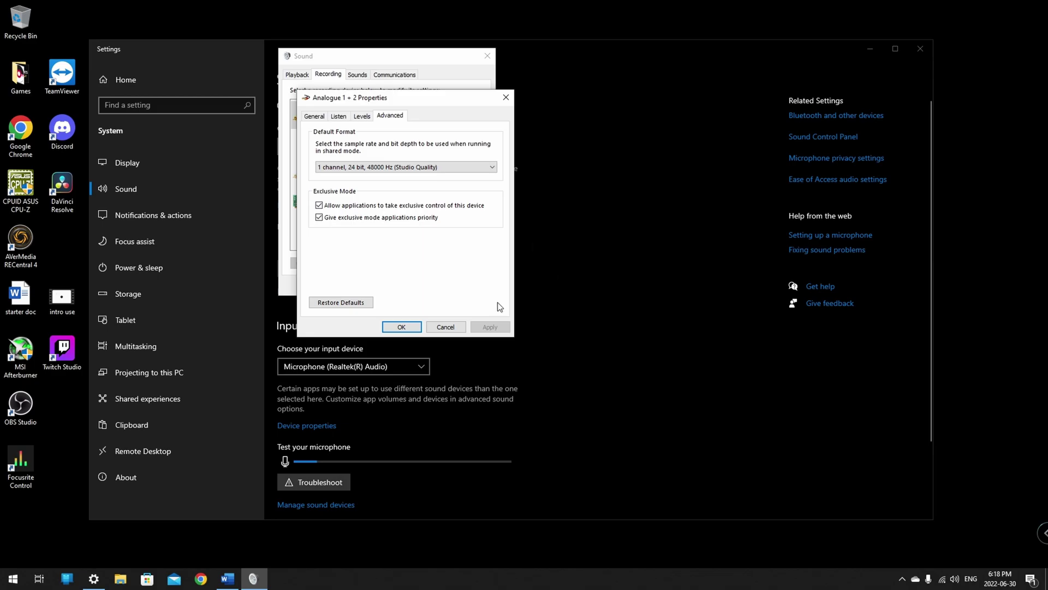
Apply the format, then enable Listen on Analogue 1 + 2 playing back through AVT GC570-D
{"action": "left_click", "coordinate": [401, 327]}
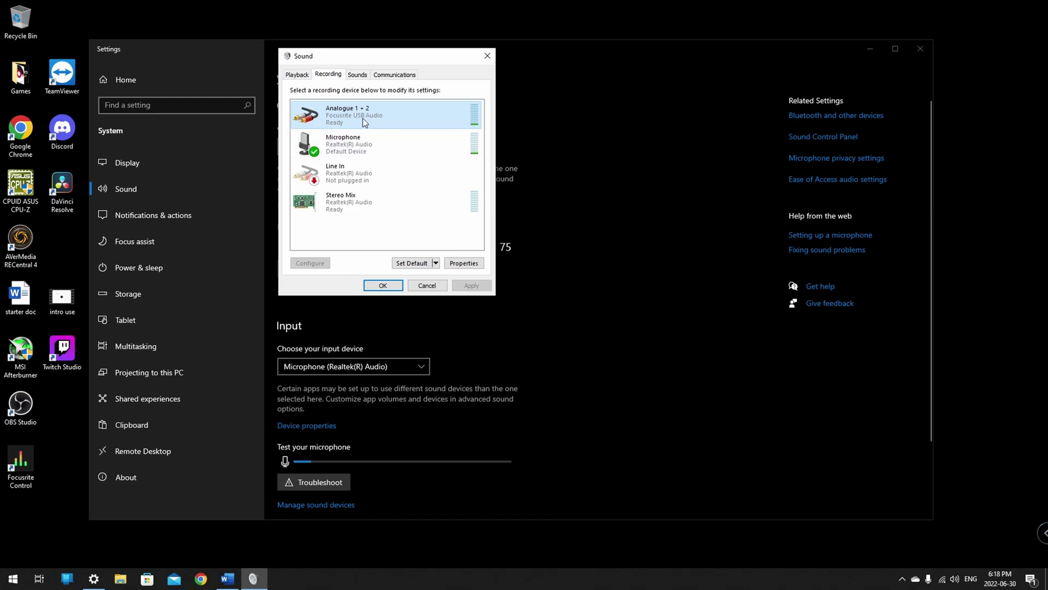
{"action": "left_click", "coordinate": [466, 263]}
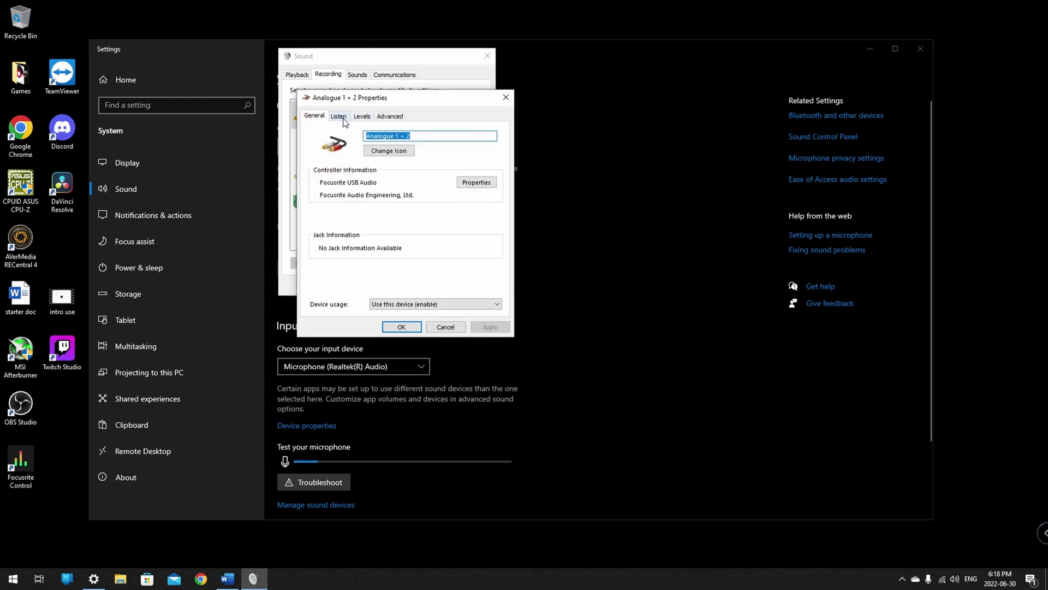
{"action": "left_click", "coordinate": [343, 118]}
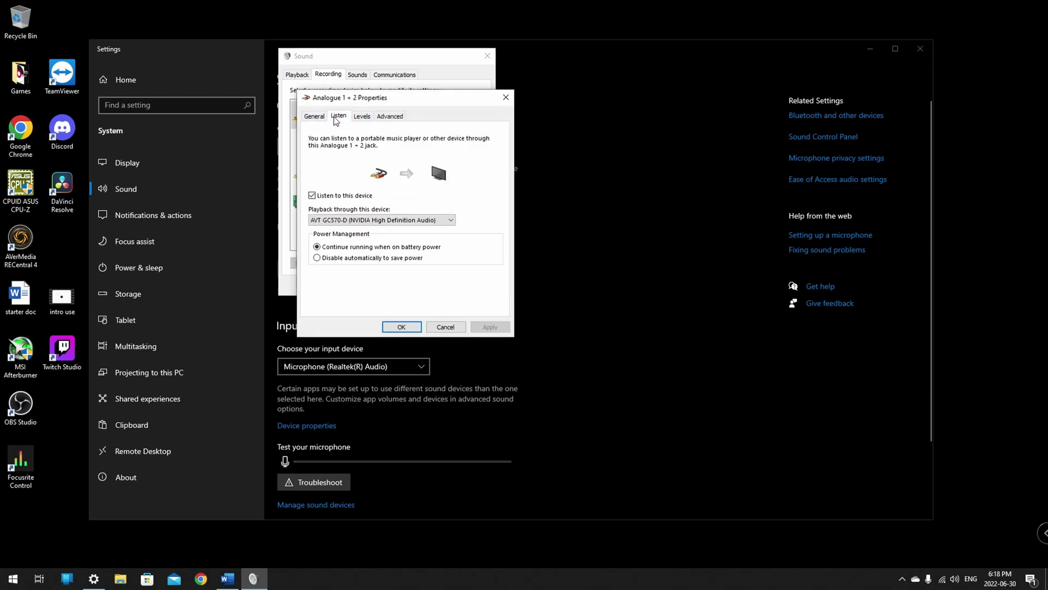
{"action": "left_click", "coordinate": [313, 196]}
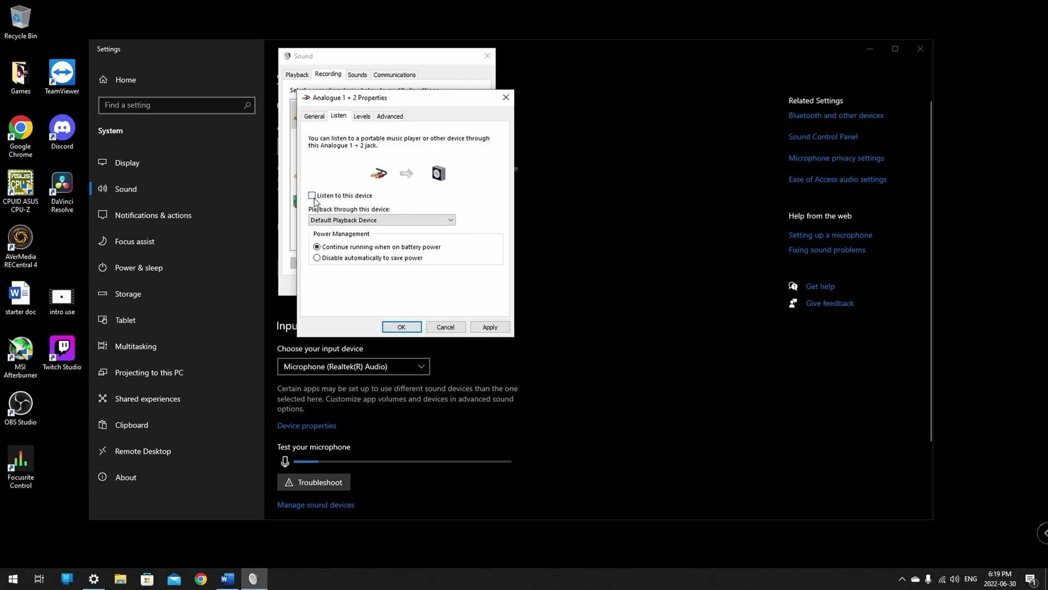
{"action": "left_click", "coordinate": [313, 198]}
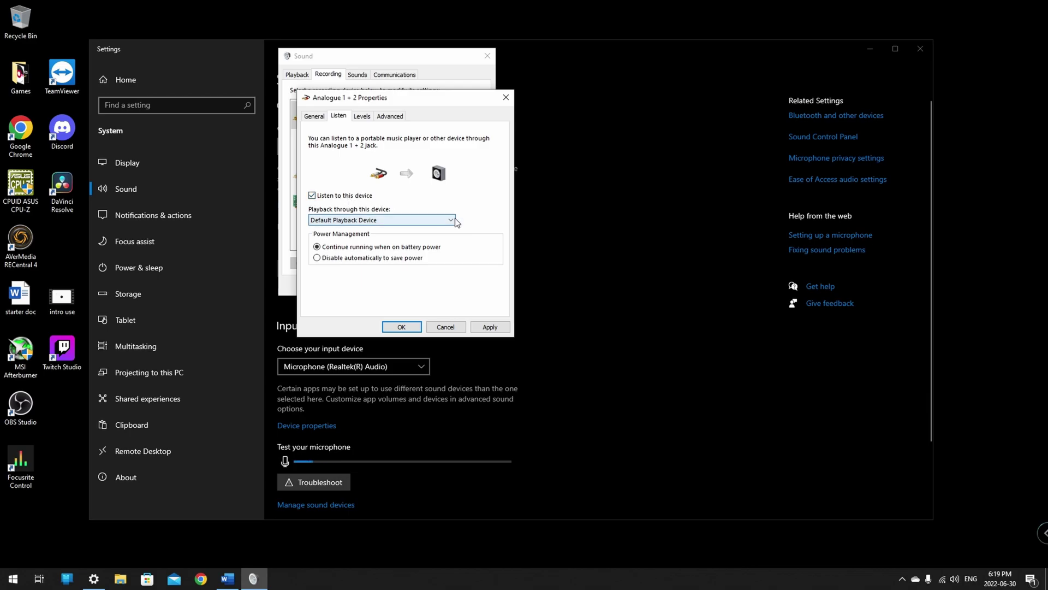
{"action": "left_click", "coordinate": [380, 219]}
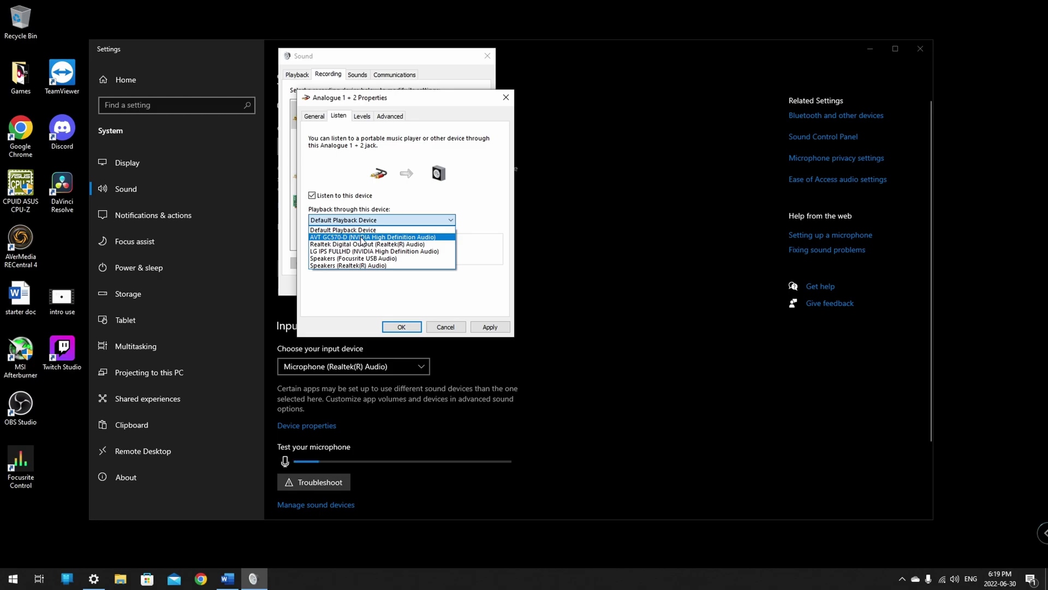
{"action": "left_click", "coordinate": [360, 238]}
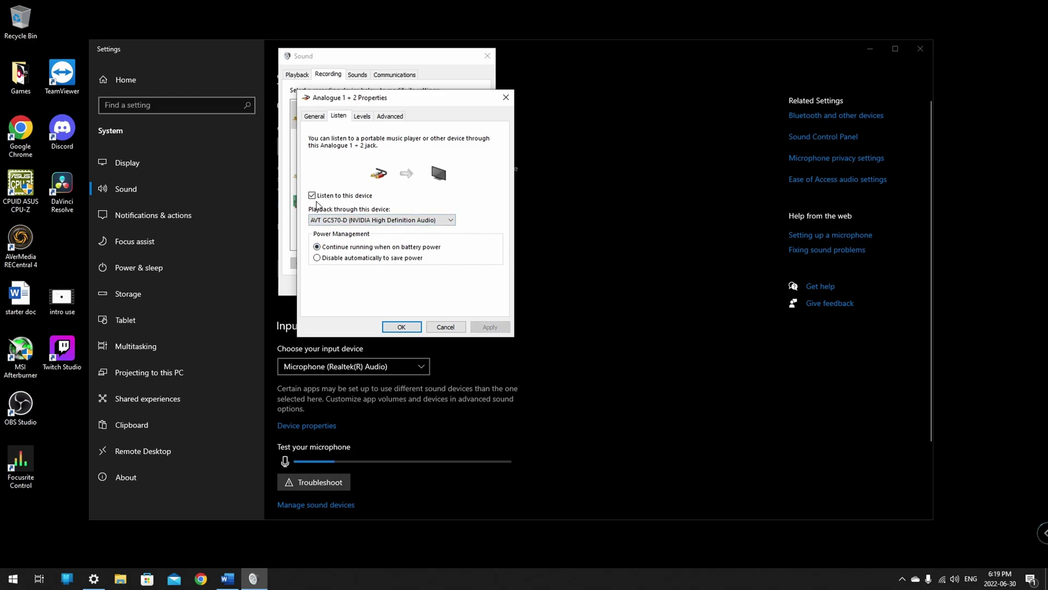
{"action": "left_click", "coordinate": [401, 327]}
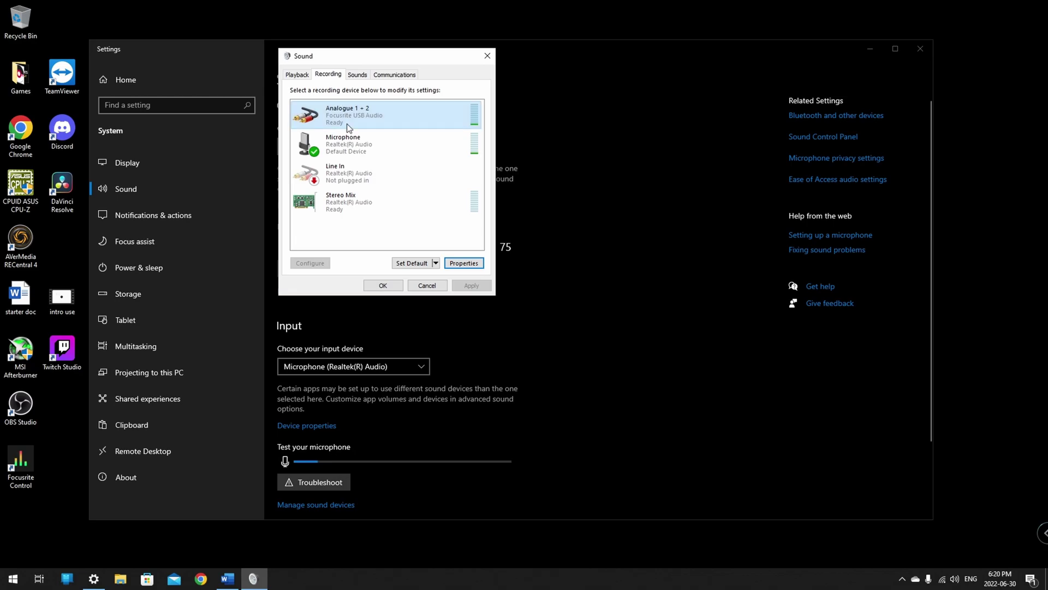
Turn on Listen to this device for Stereo Mix, playing back through AVT GC570-D, and confirm with OK
{"action": "left_click", "coordinate": [377, 205]}
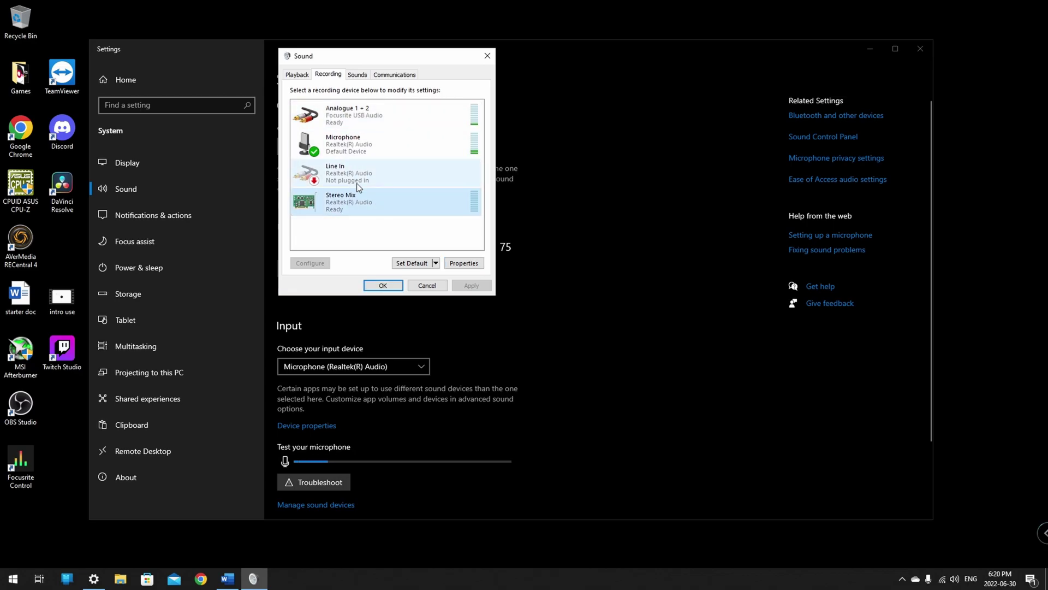
{"action": "left_click", "coordinate": [464, 263]}
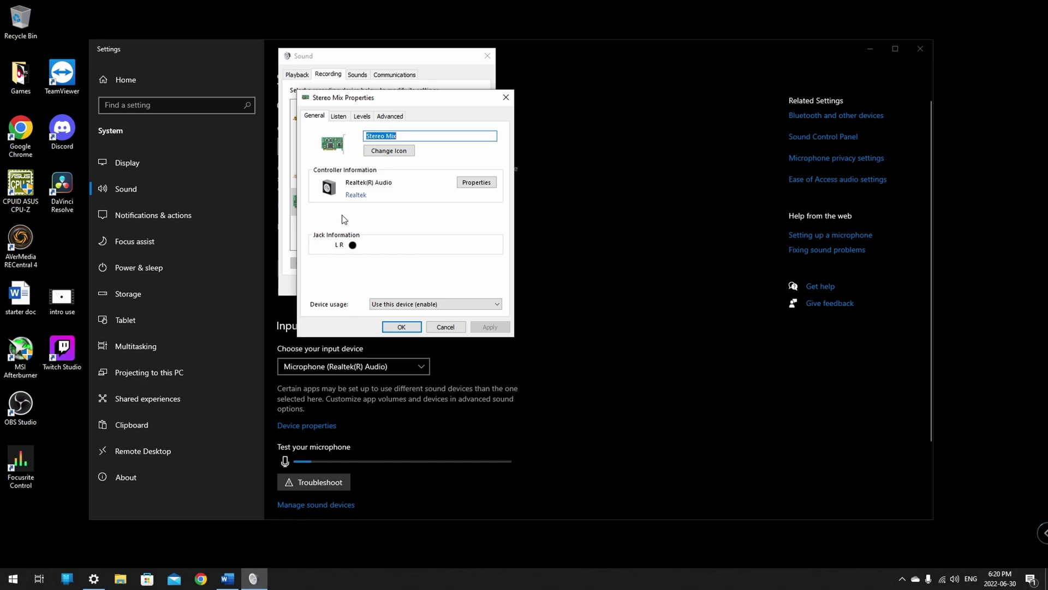
{"action": "left_click", "coordinate": [337, 118]}
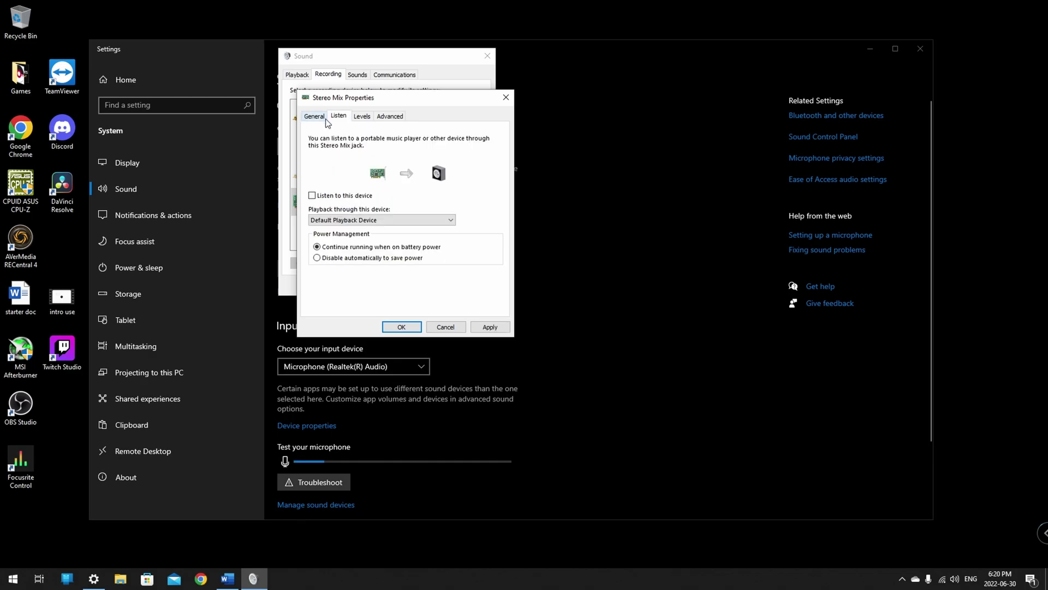
{"action": "left_click", "coordinate": [321, 117]}
{"action": "left_click", "coordinate": [343, 118]}
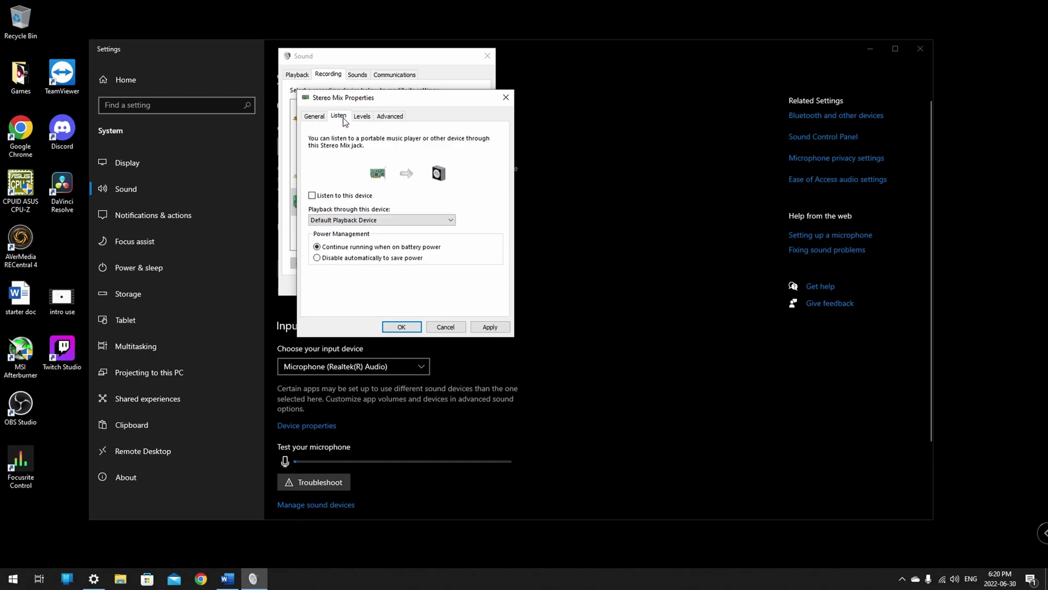
{"action": "left_click", "coordinate": [312, 196]}
{"action": "left_click", "coordinate": [377, 220]}
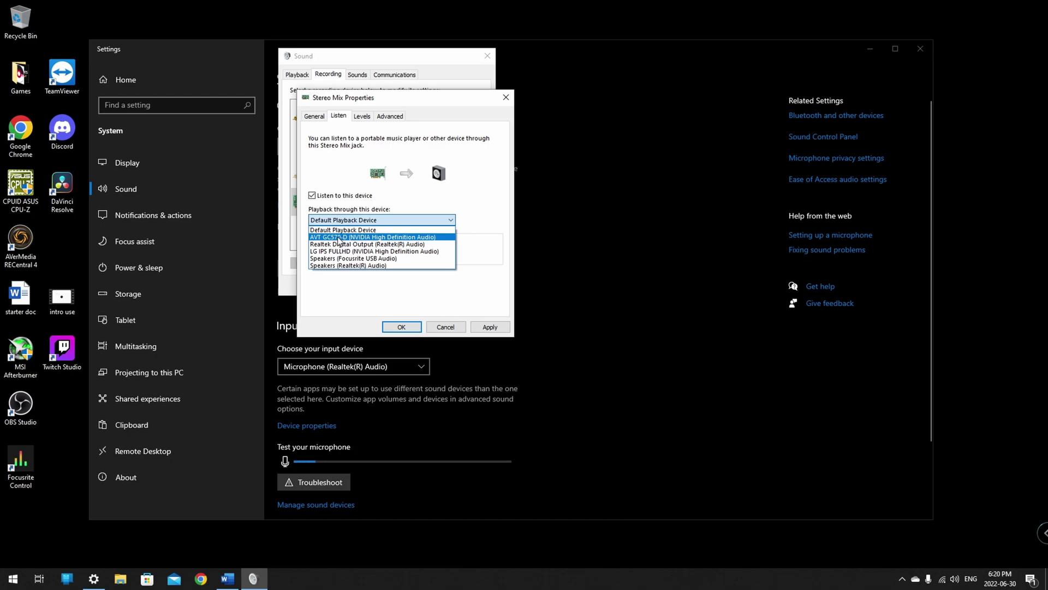
{"action": "left_click", "coordinate": [338, 240]}
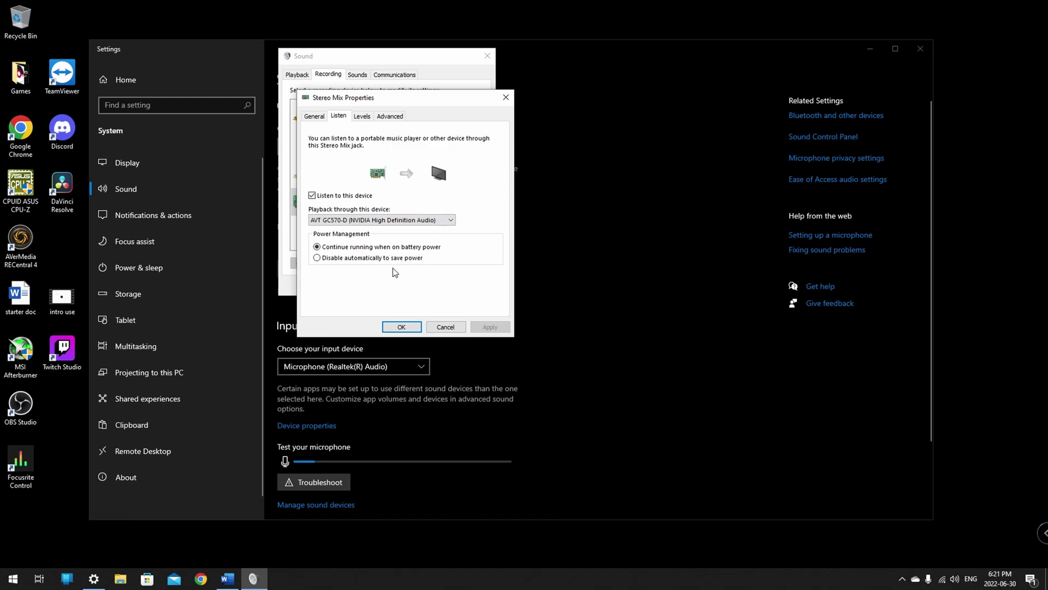
{"action": "left_click", "coordinate": [402, 327]}
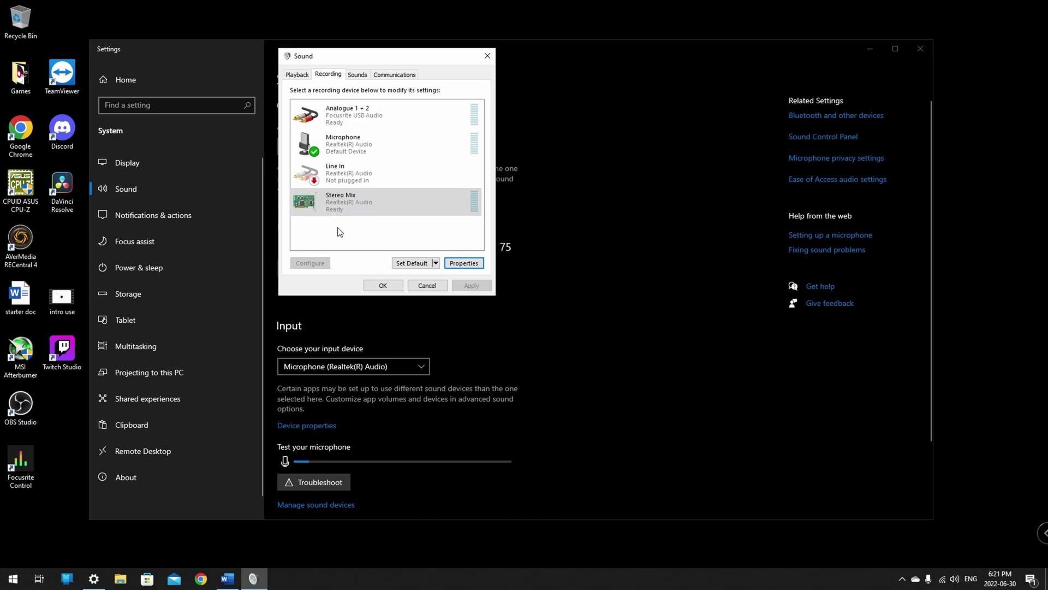
Check Stereo Mix's recording level stays at 55 and close its properties
{"action": "left_click", "coordinate": [361, 202]}
{"action": "left_click", "coordinate": [462, 263]}
{"action": "left_click", "coordinate": [362, 116]}
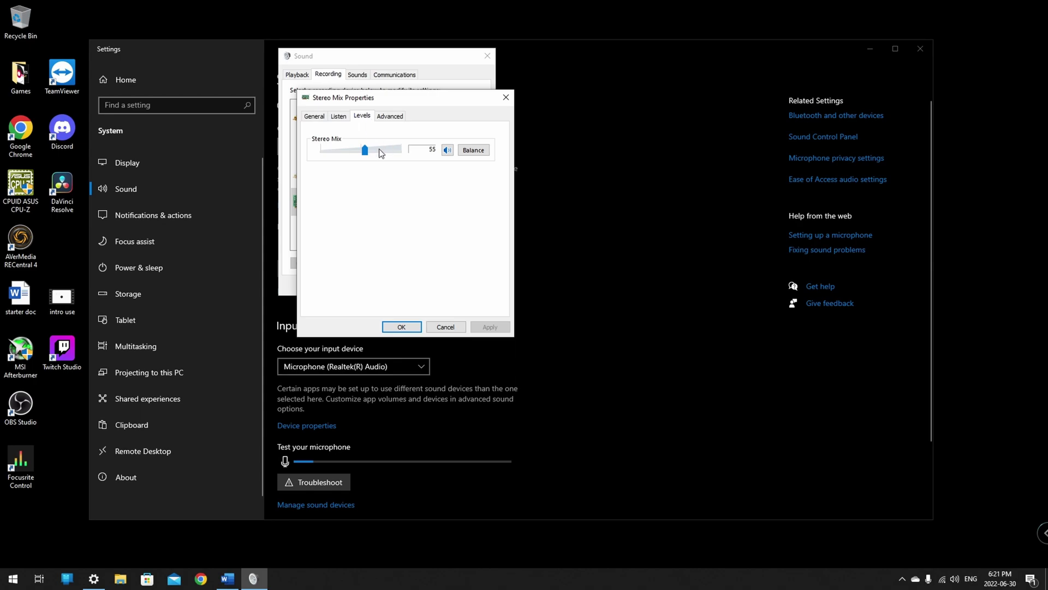
{"action": "left_click_drag", "start_coordinate": [364, 152], "coordinate": [366, 157]}
{"action": "left_click", "coordinate": [402, 327]}
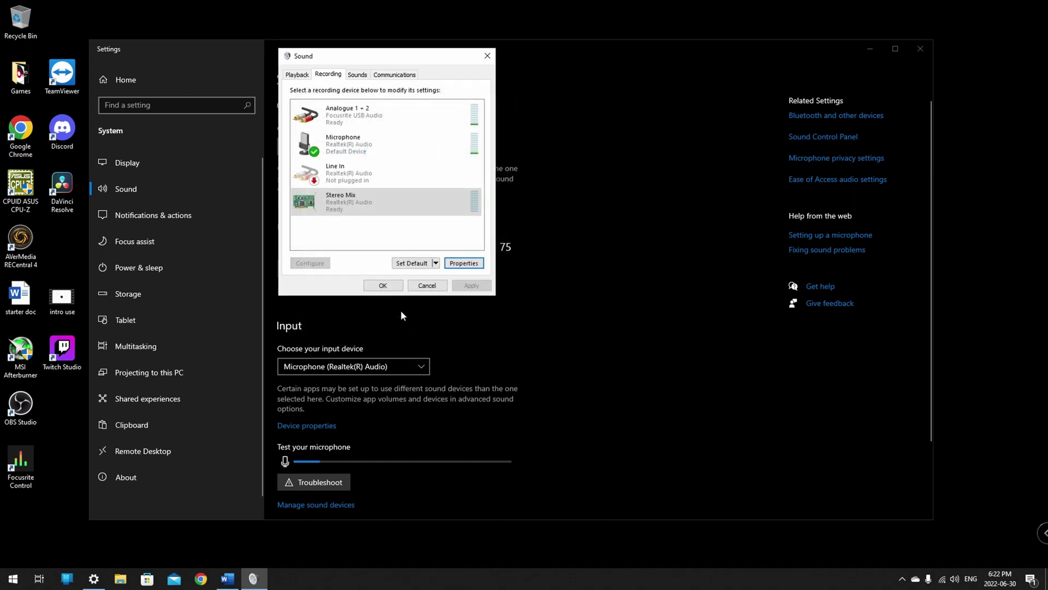
Lower the Analogue 1 + 2 recording level from 100 to 89
{"action": "left_click", "coordinate": [381, 112]}
{"action": "left_click", "coordinate": [461, 264]}
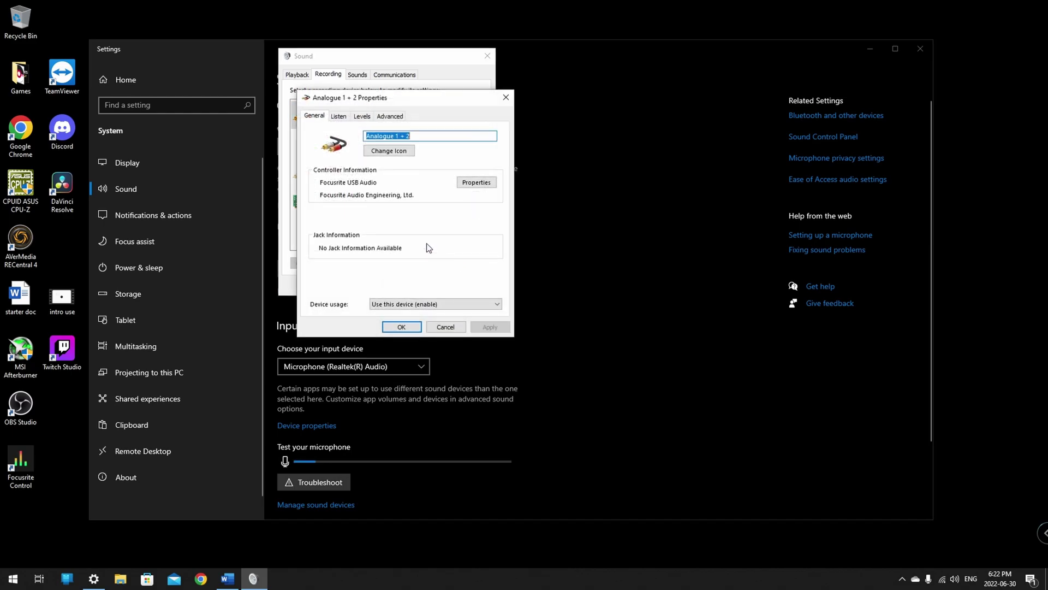
{"action": "left_click", "coordinate": [362, 116]}
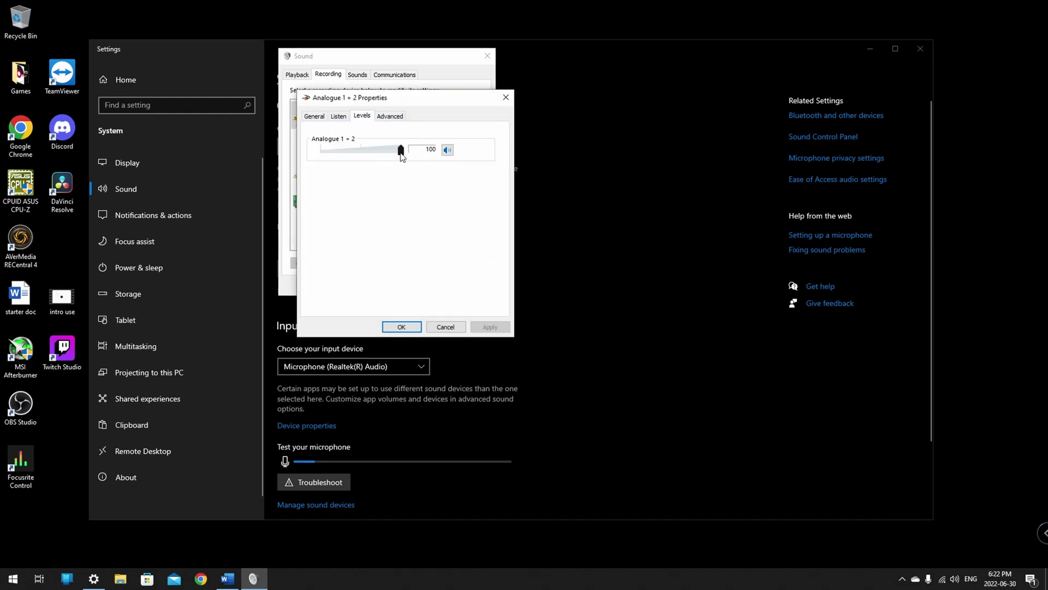
{"action": "left_click_drag", "start_coordinate": [399, 154], "coordinate": [386, 153]}
{"action": "left_click", "coordinate": [409, 325]}
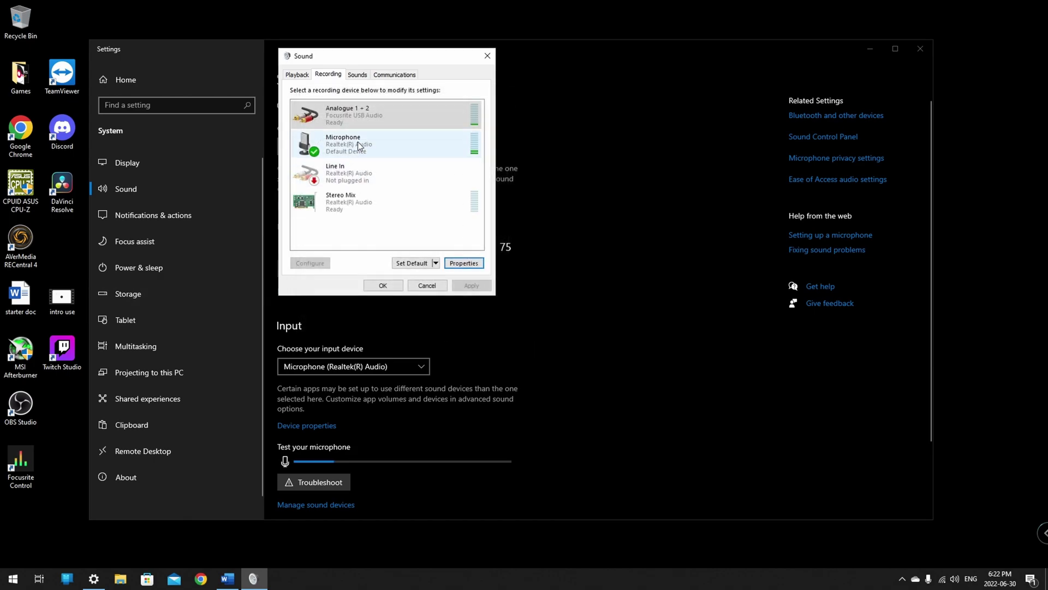
{"action": "left_click", "coordinate": [421, 212]}
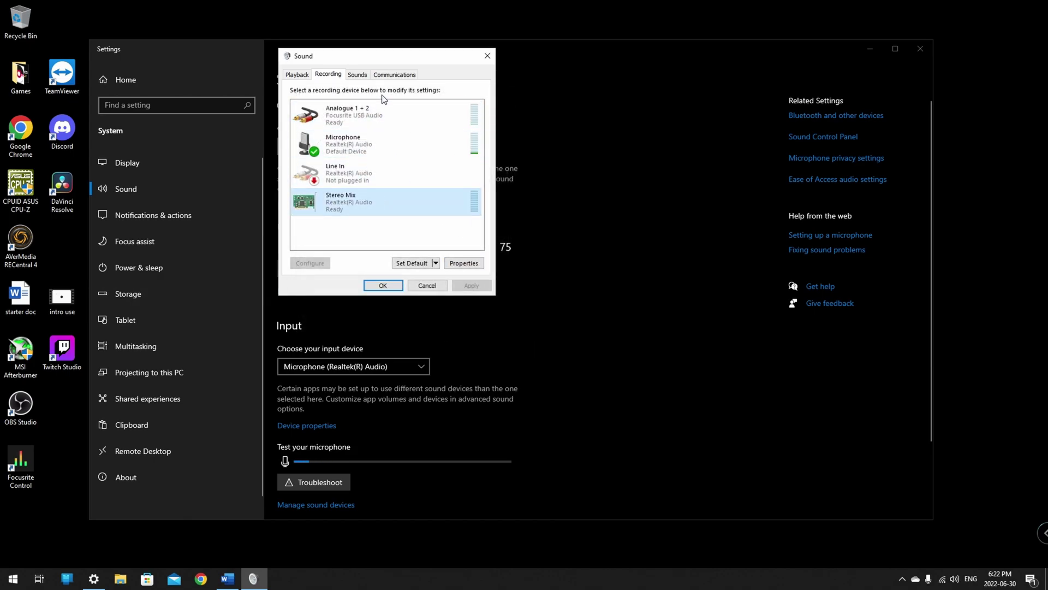
{"action": "left_click", "coordinate": [378, 112]}
{"action": "left_click", "coordinate": [385, 202]}
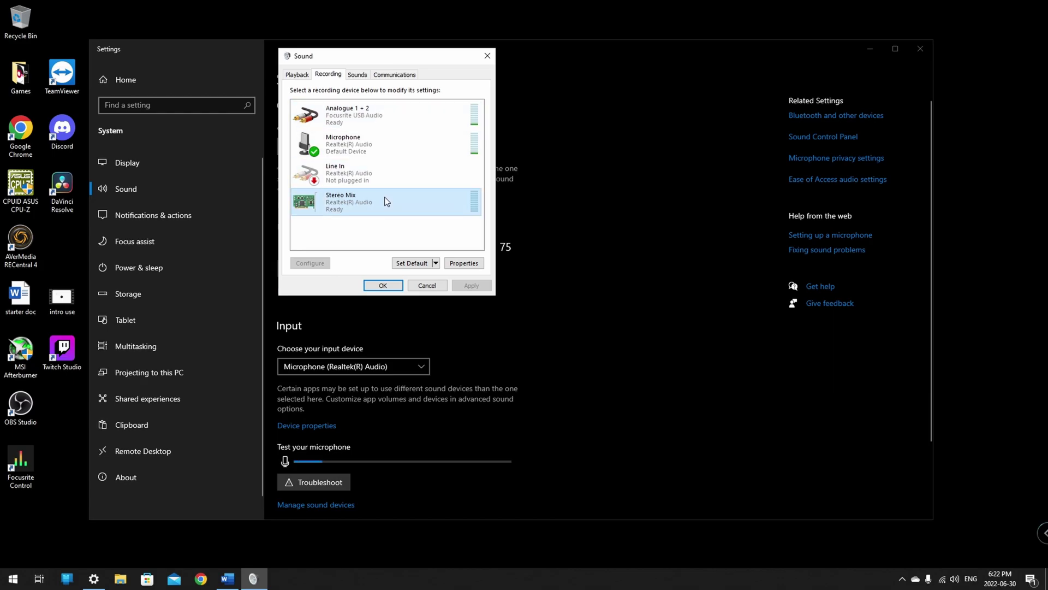